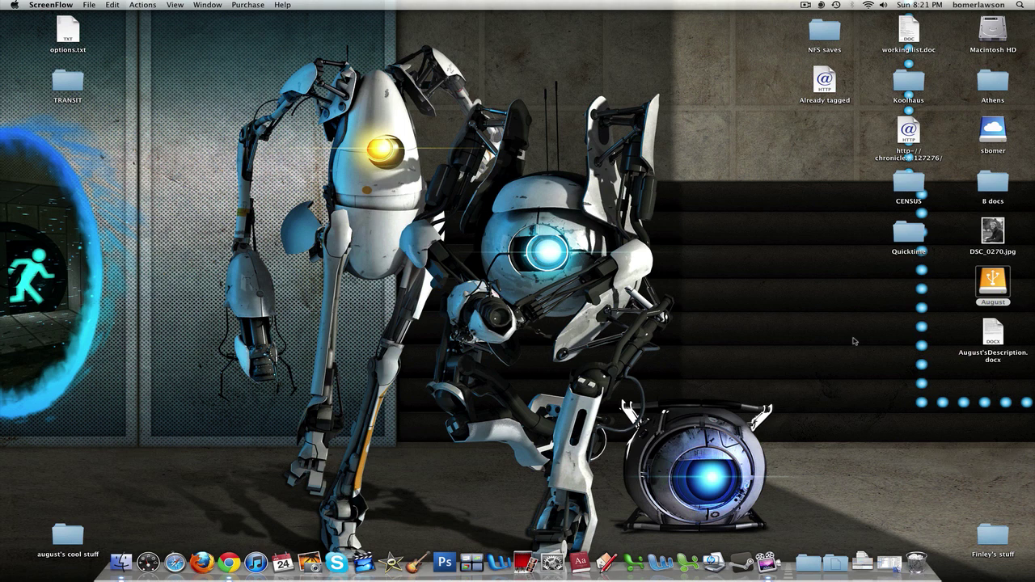
- Open Google Chrome and run a web search for "the aether minecraft"
left_click(852, 343)
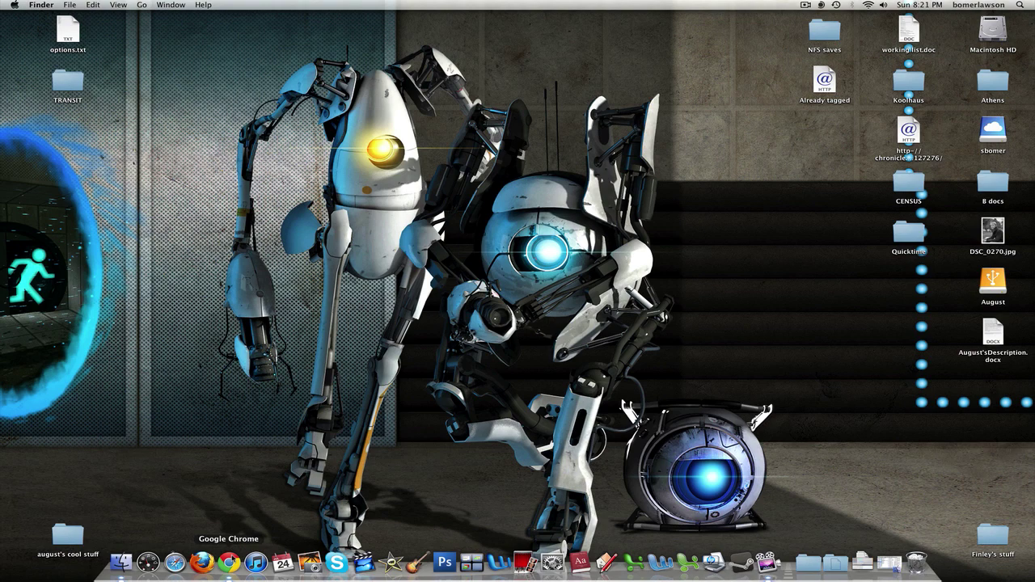
left_click(229, 563)
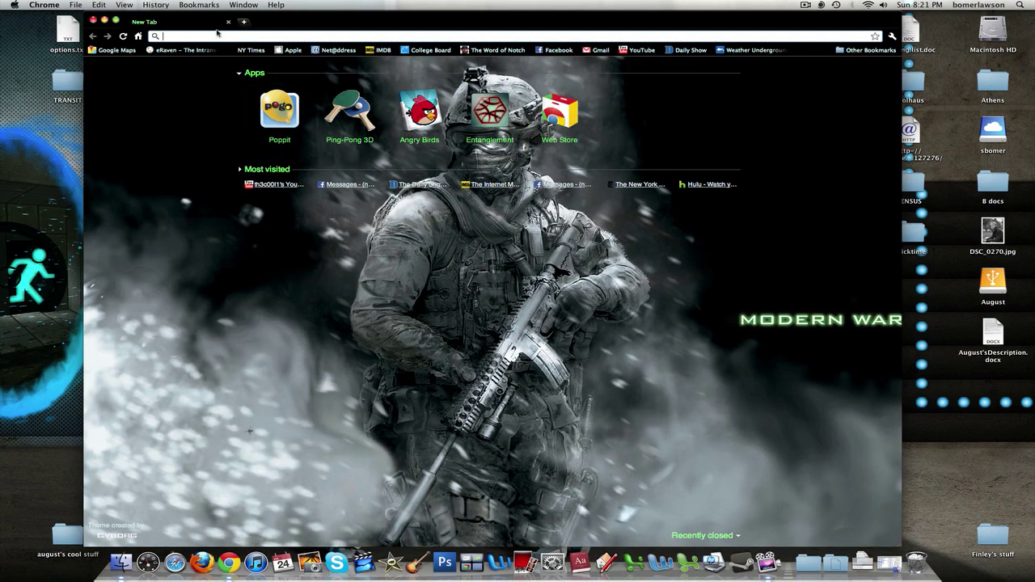
type("th")
key("BackSpace")
key("BackSpace")
type("th")
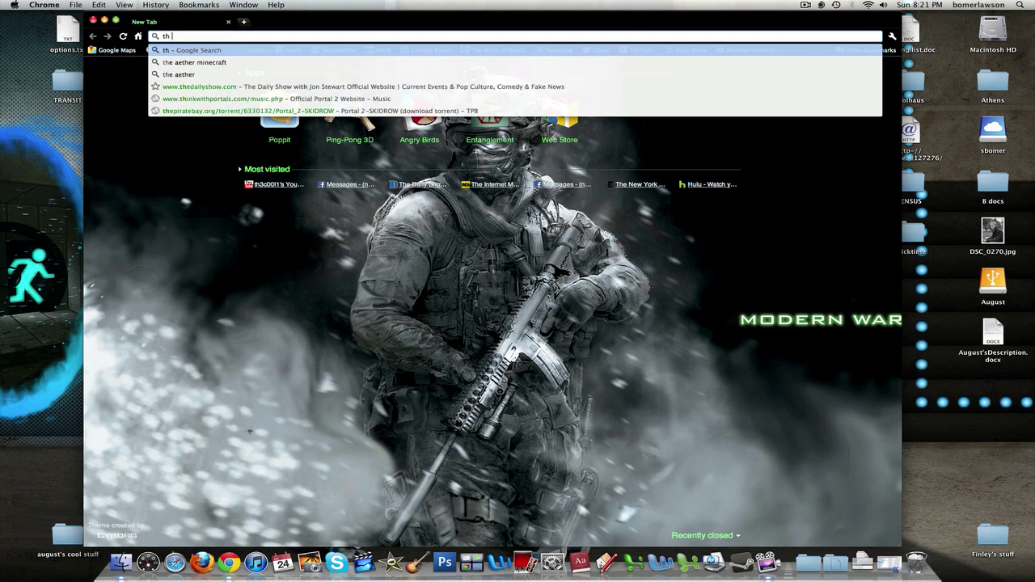
key("Down")
key("Return")
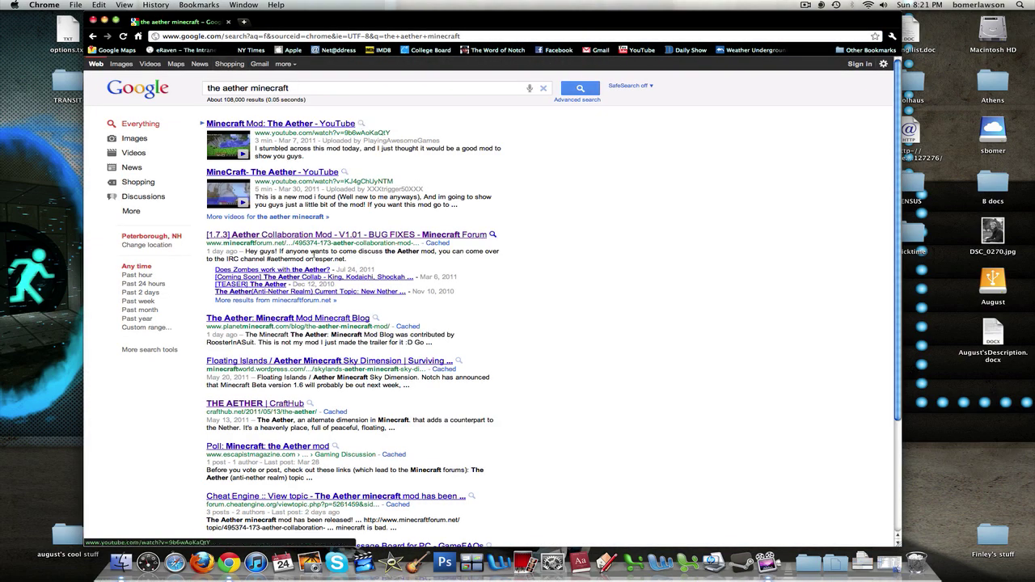
- Open the Minecraft Forum thread for the Aether Collaboration Mod and download Aether Mod V1.01, skipping the adf.ly ad
left_click(309, 235)
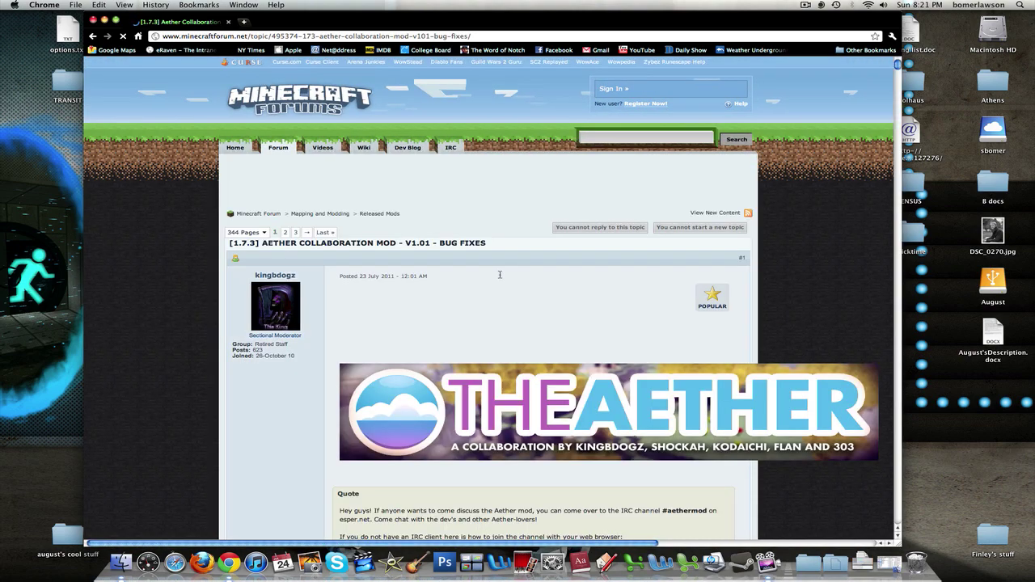
scroll(484, 276, "down", 6)
scroll(485, 276, "down", 8)
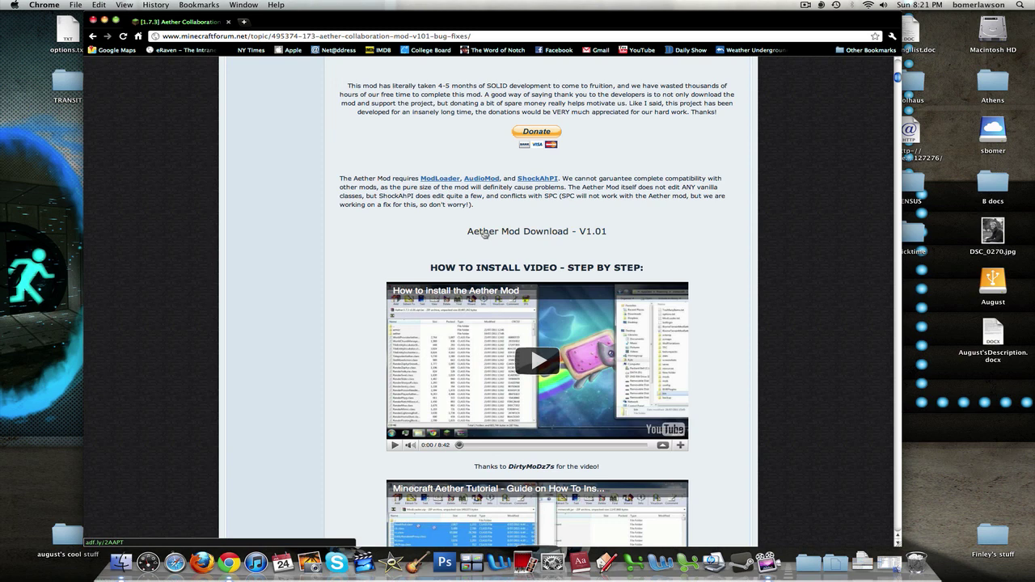
left_click(485, 233)
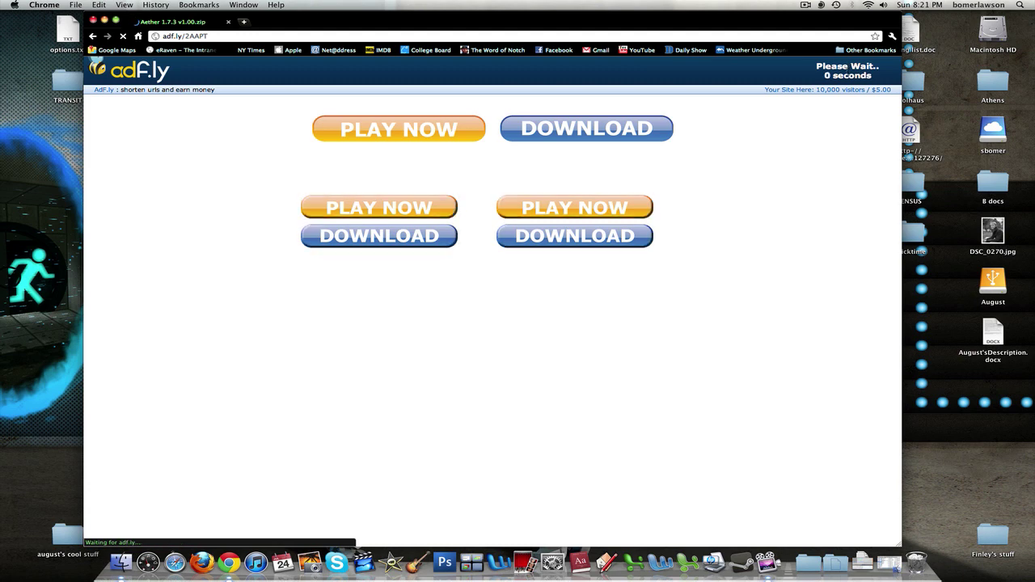
left_click(848, 72)
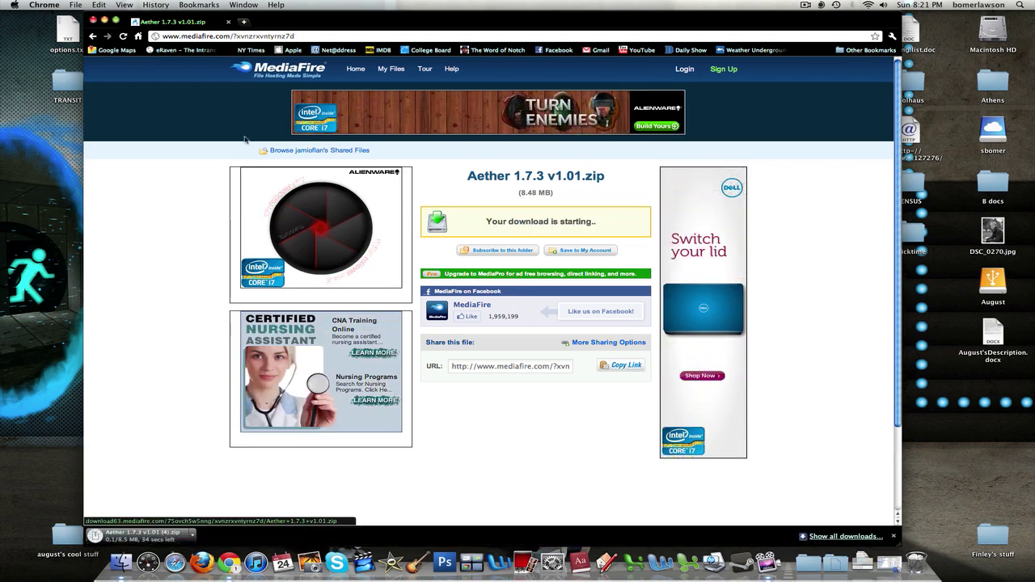
- Return to the Aether forum thread and open the required ModLoader and ShockAhPI links in separate new tabs
left_click(92, 35)
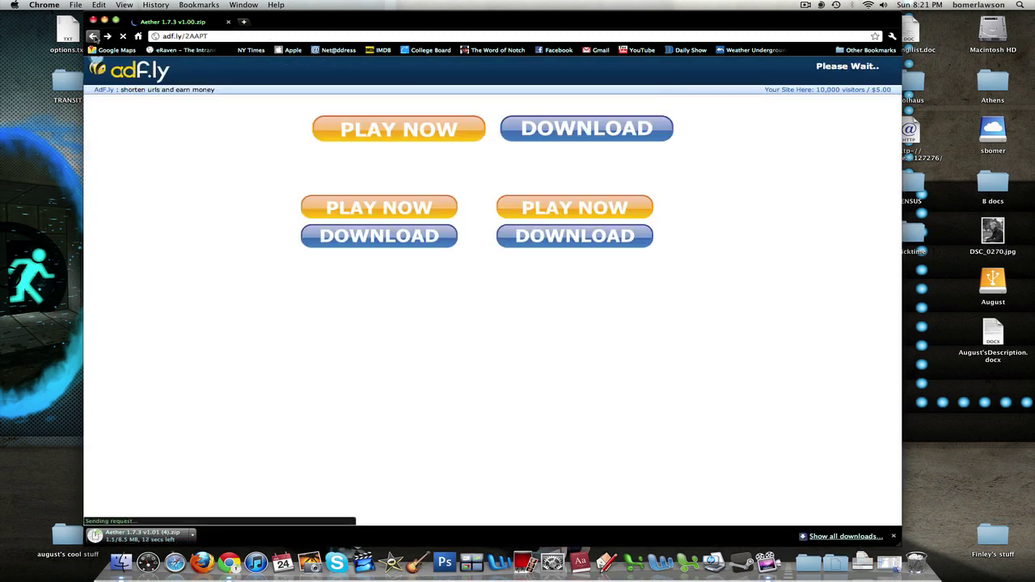
left_click(92, 35)
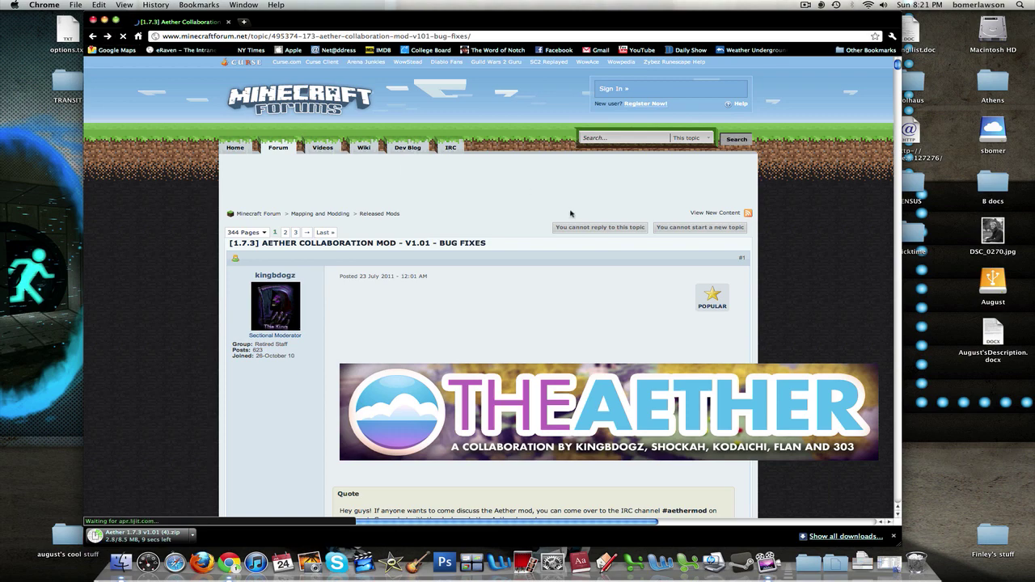
scroll(571, 213, "down", 5)
scroll(571, 213, "down", 2)
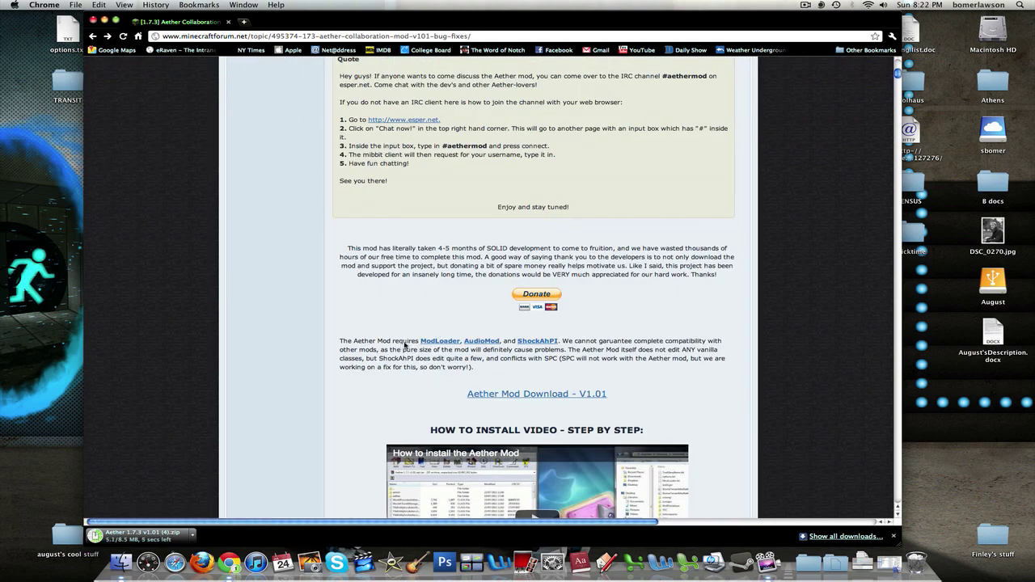
scroll(453, 323, "down", 2)
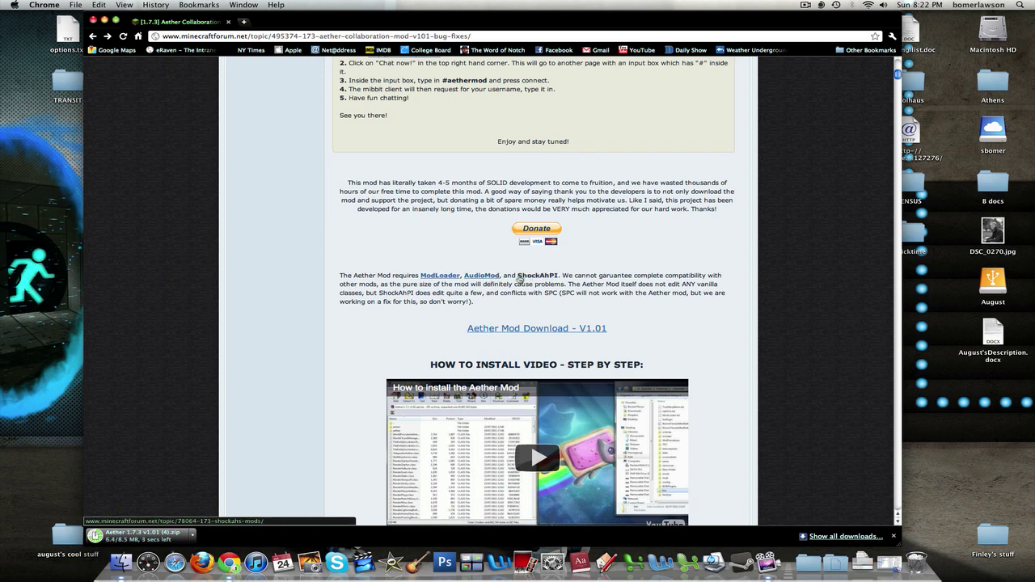
left_click(429, 278, "super")
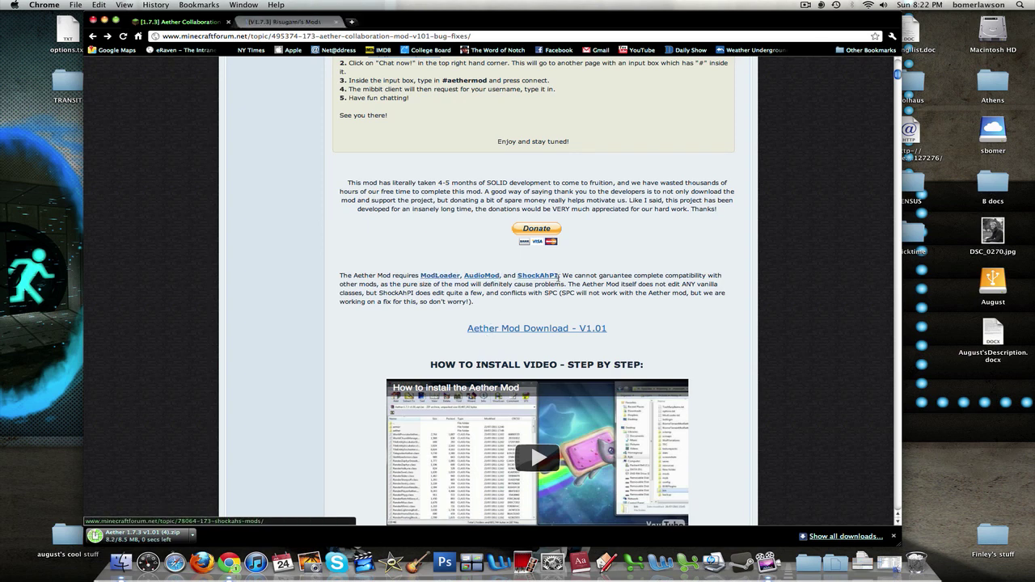
left_click(547, 279, "super")
- Download ModLoader Beta 1.7.3 from Risugami's Mods thread using the direct link
left_click(283, 22)
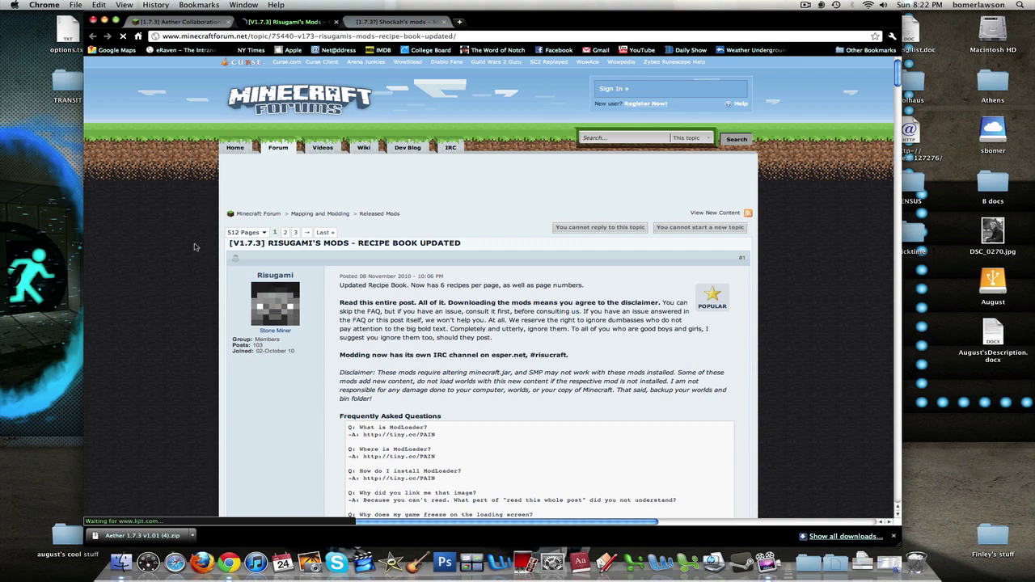
scroll(186, 259, "down", 15)
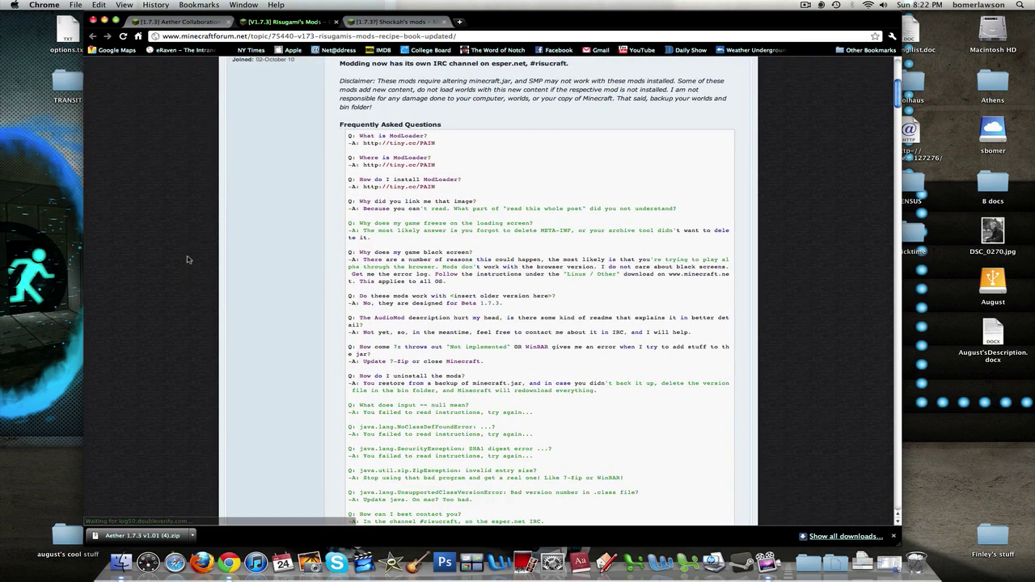
scroll(187, 259, "down", 3)
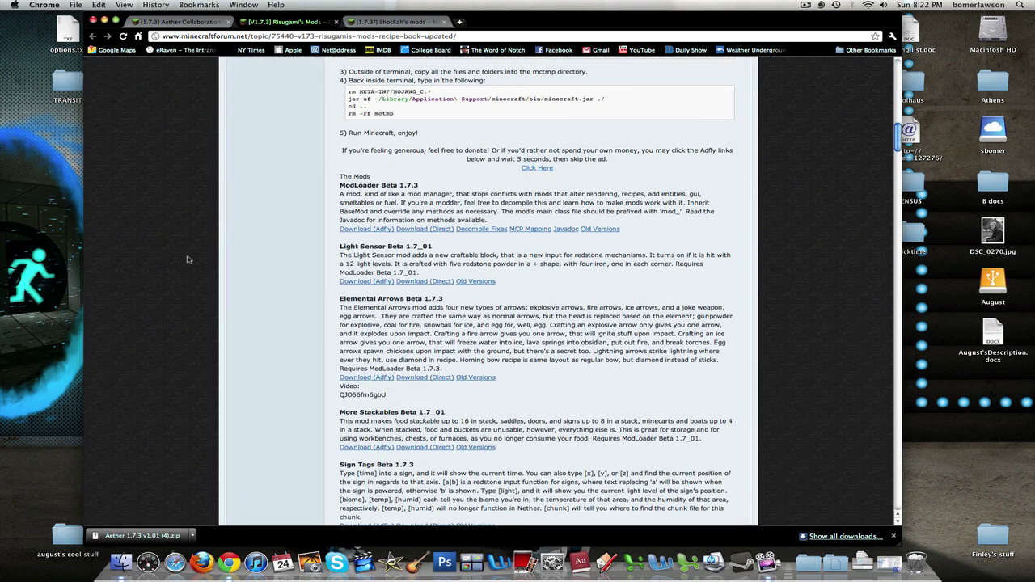
left_click(413, 230)
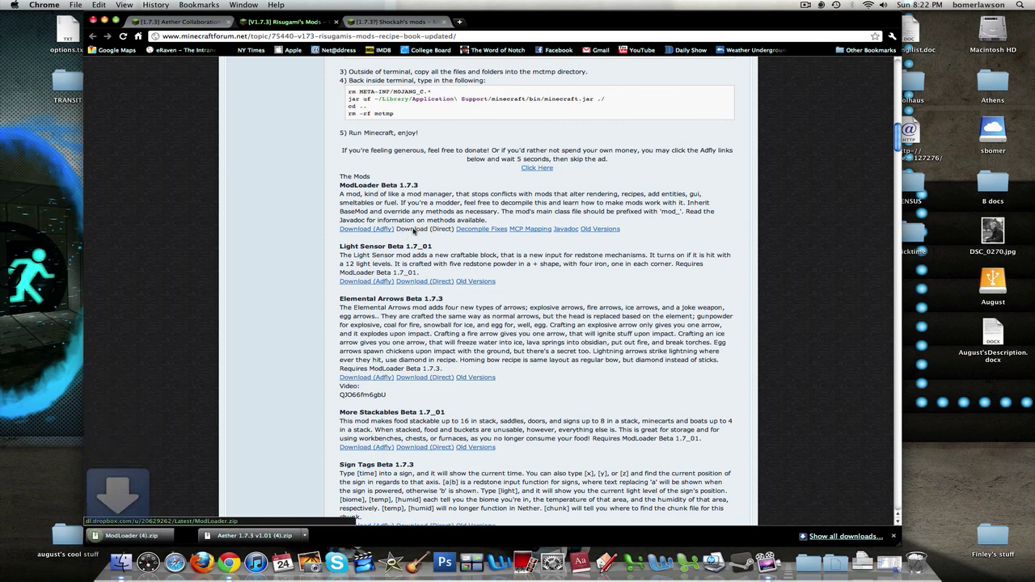
- Download AudioMod Beta 1.7_01 from the same thread using the direct link
scroll(413, 231, "down", 5)
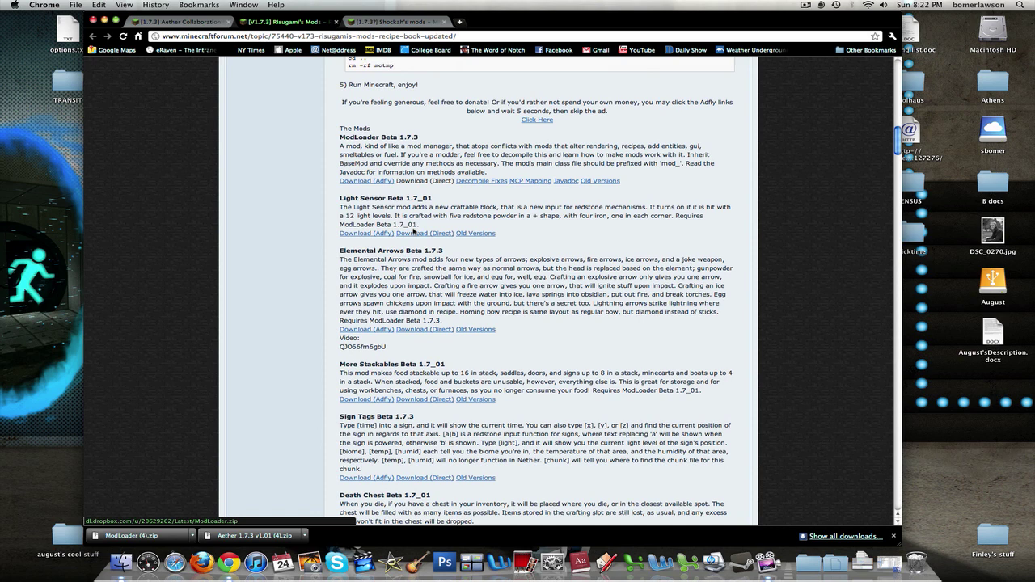
scroll(413, 232, "down", 3)
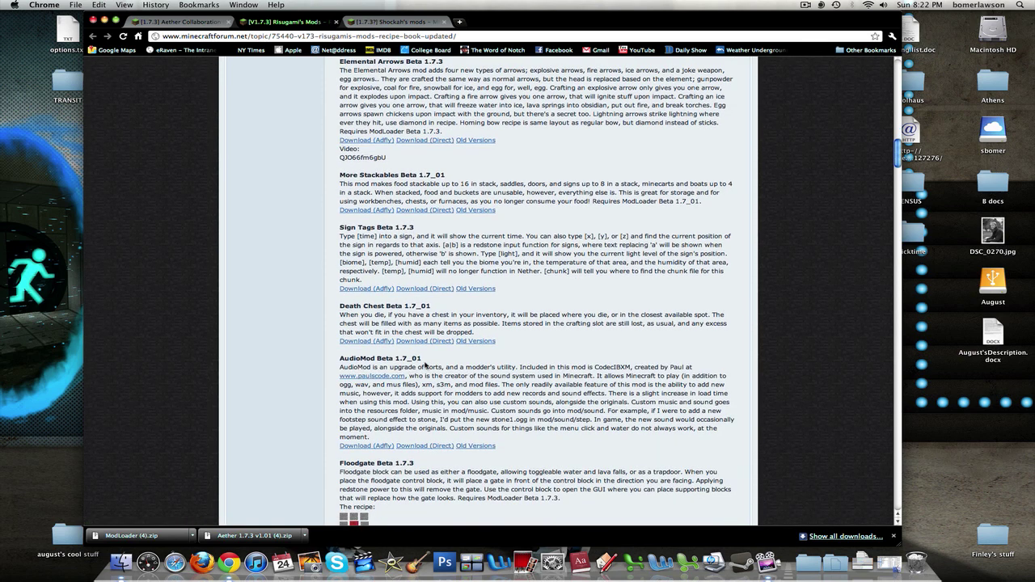
left_click(428, 446)
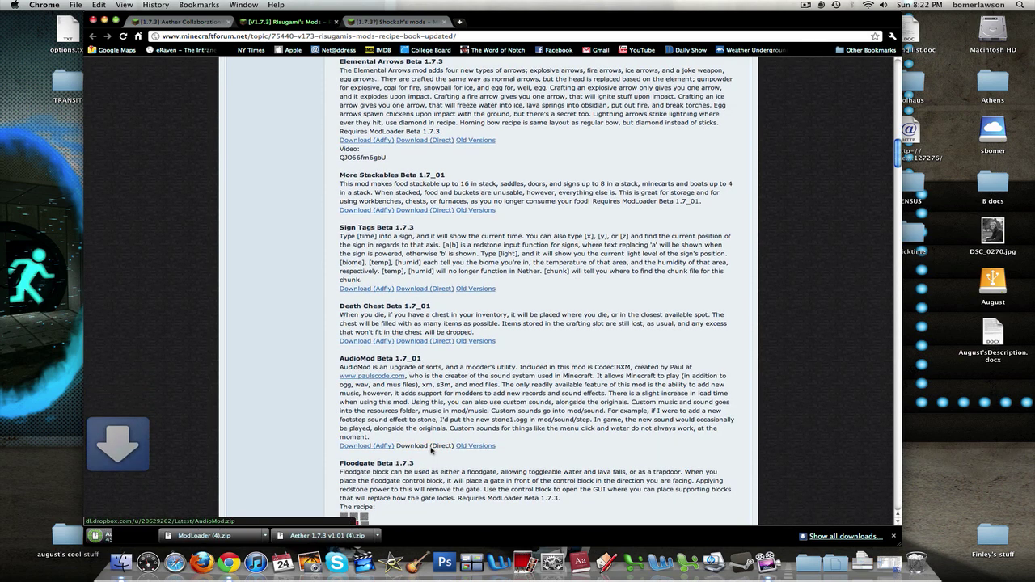
- Reveal the ShockAhPI r5 spoiler in Shockah's Mods thread and download the mod, skipping the adf.ly ad
left_click(392, 22)
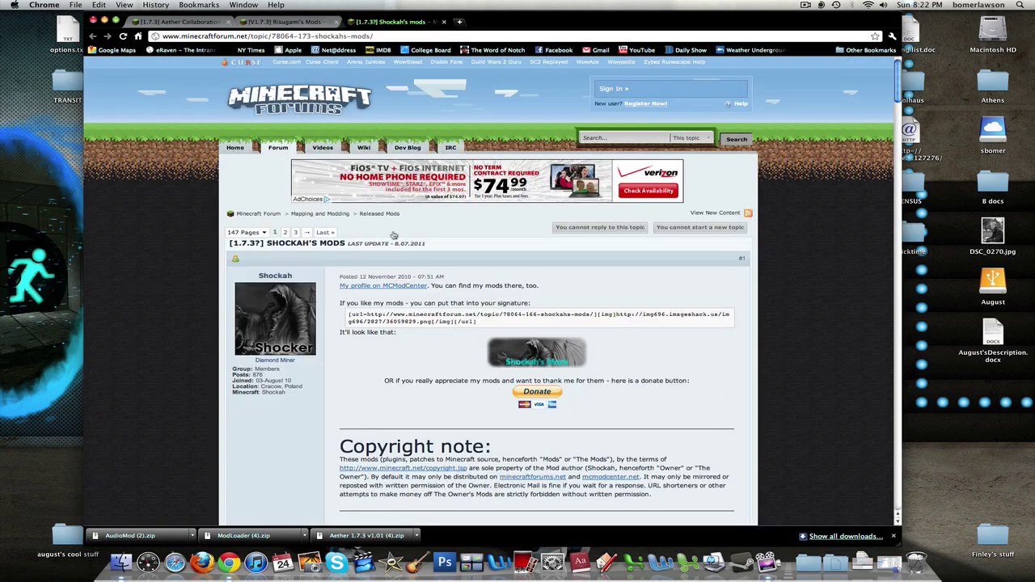
scroll(430, 313, "down", 15)
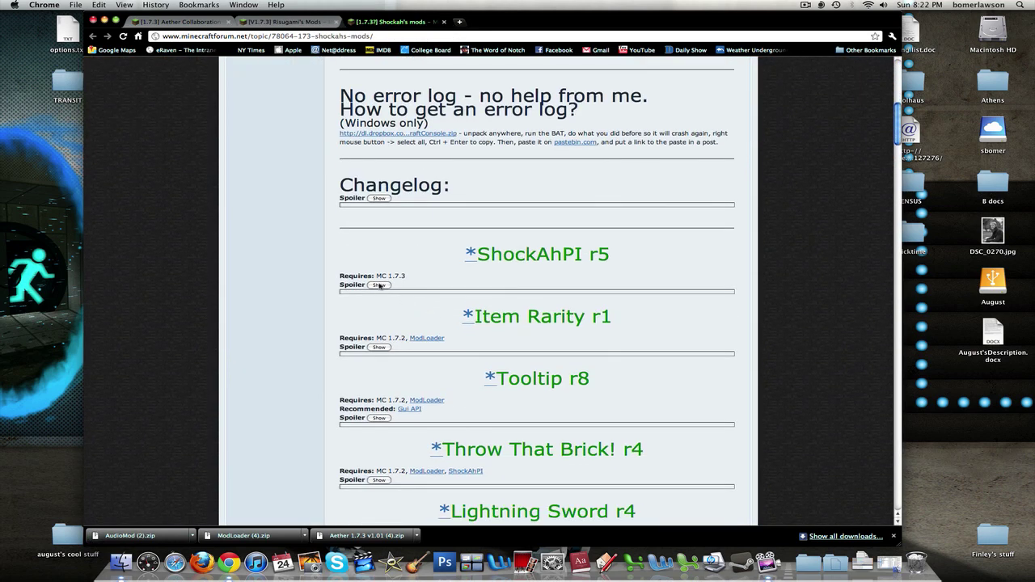
left_click(380, 286)
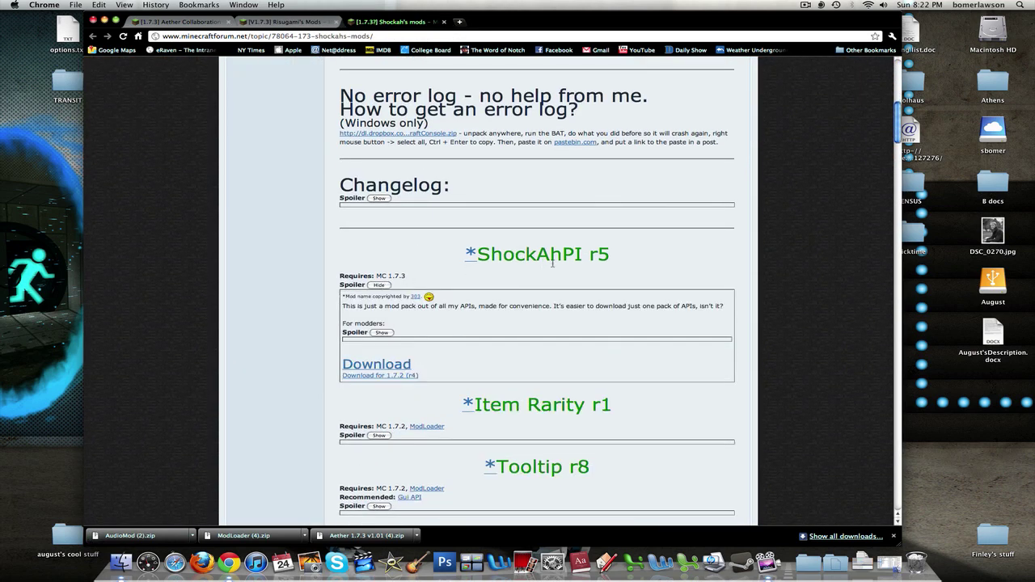
left_click(372, 363)
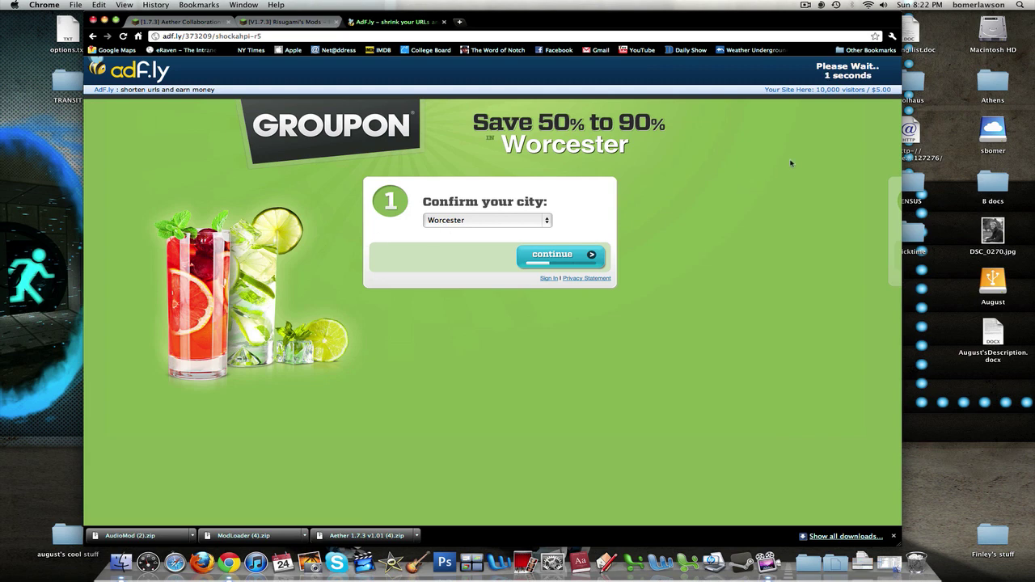
left_click(853, 73)
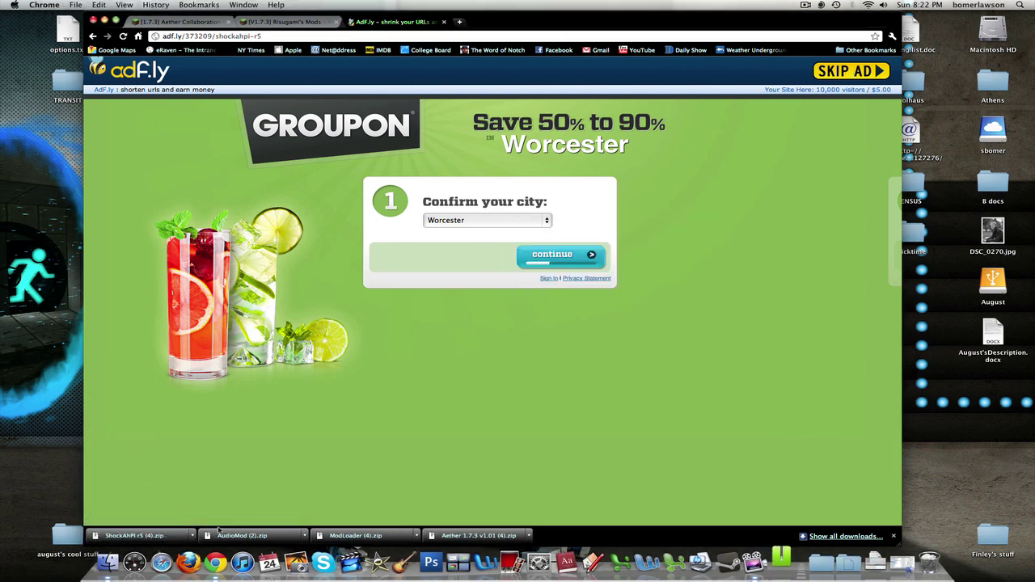
- Extract the downloaded mod archives, then leave the browser and switch to a new Finder window
left_click(440, 538)
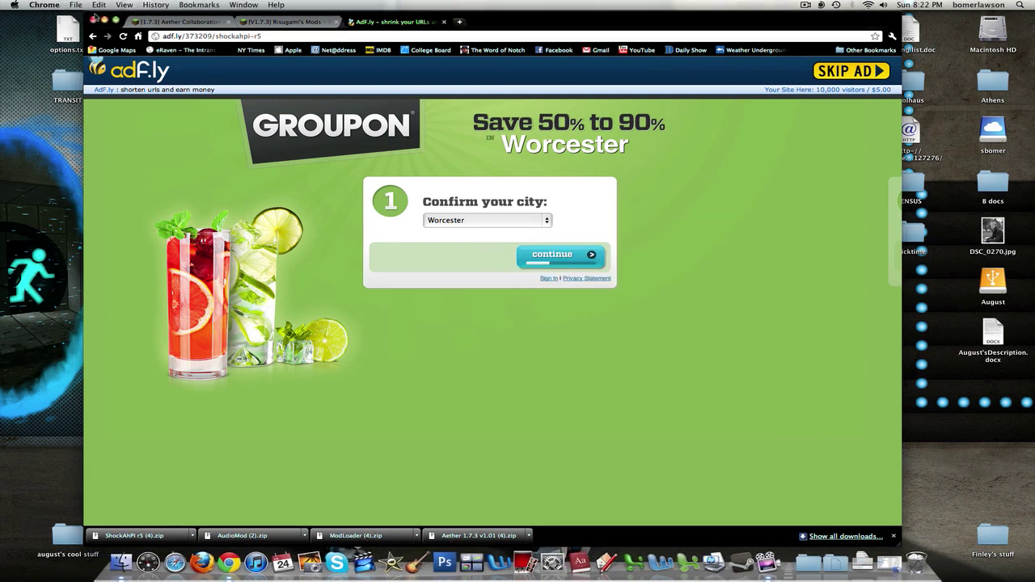
left_click(95, 18)
right_click(121, 561)
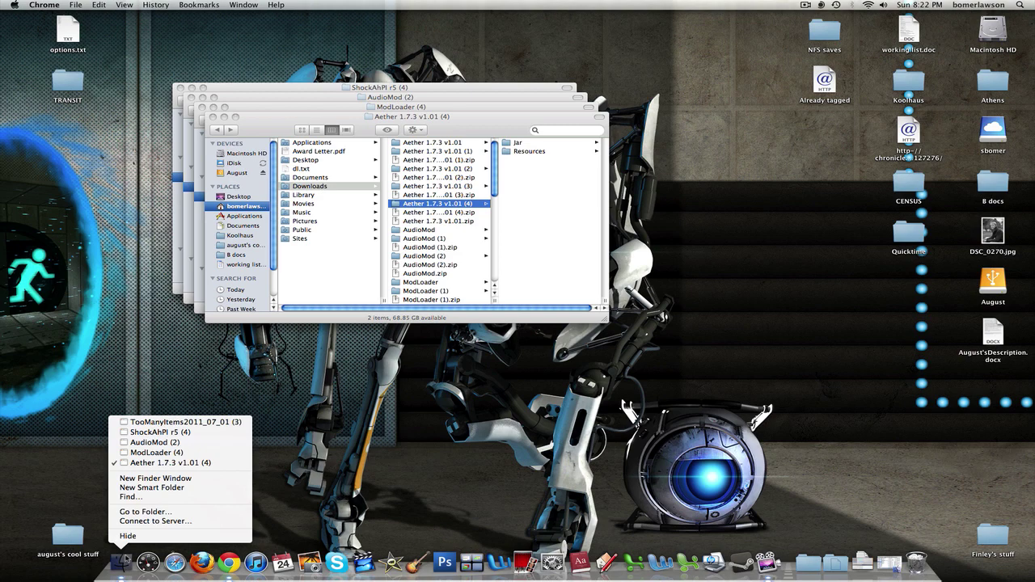
left_click(155, 478)
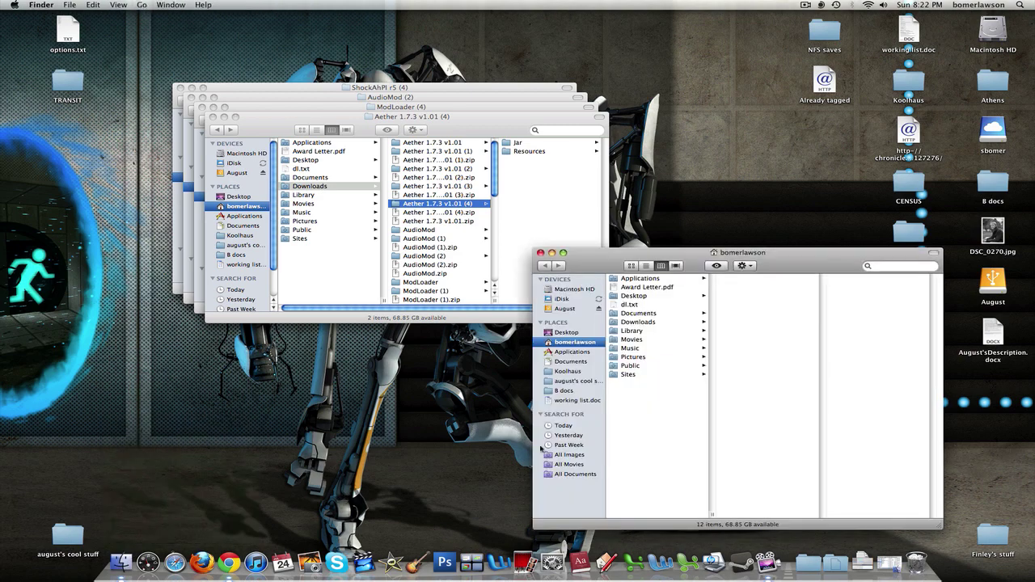
- Browse from the home folder to Library, Application Support, minecraft in the new Finder window
left_click(656, 244)
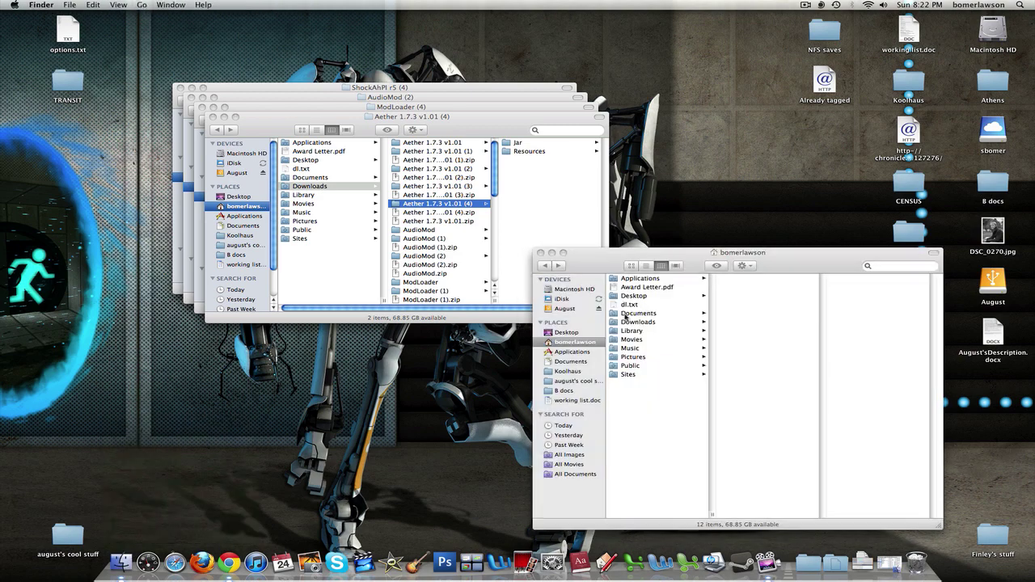
left_click_drag(614, 265, 609, 262)
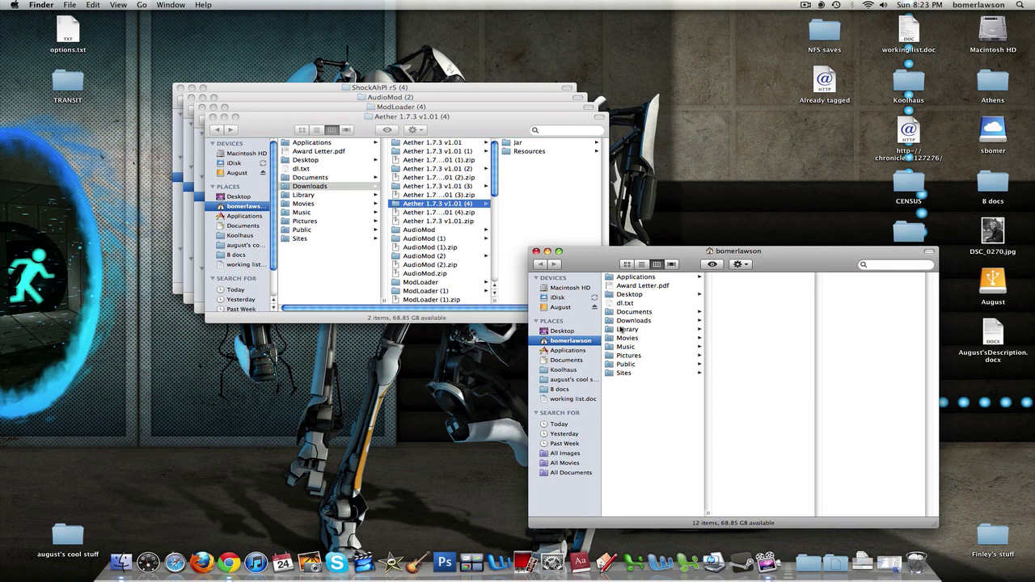
left_click(626, 330)
left_click(764, 296)
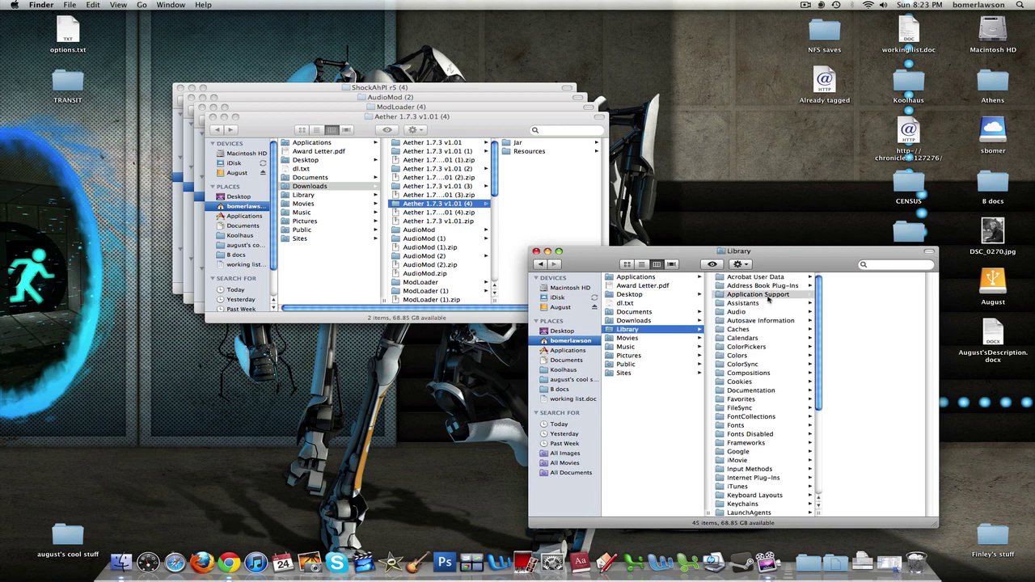
scroll(876, 406, "down", 5)
left_click(854, 391)
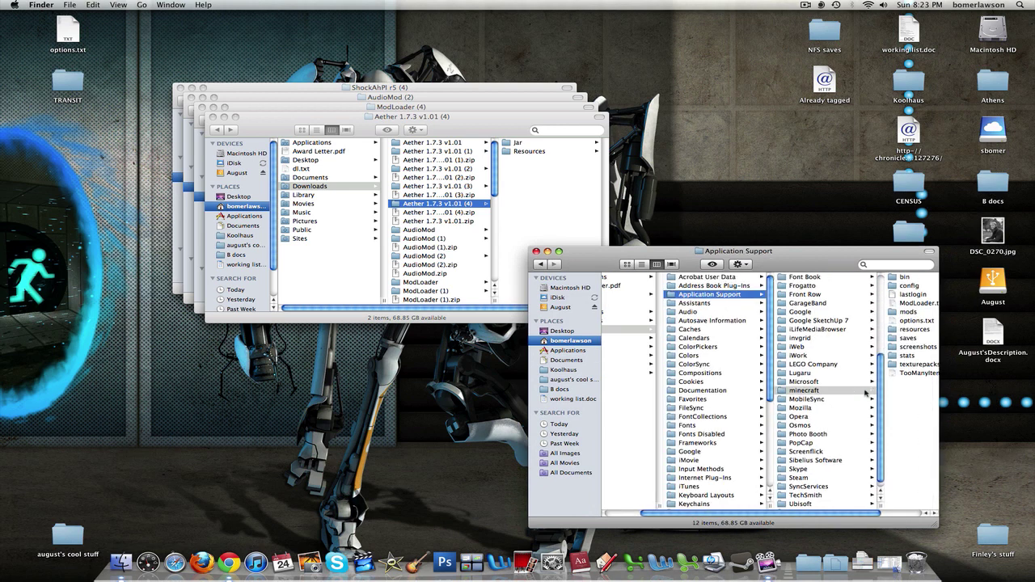
- Open minecraft's bin folder, compress minecraft.jar into a zip archive, and extract that archive into a folder
left_click_drag(821, 266, 701, 233)
left_click(733, 241)
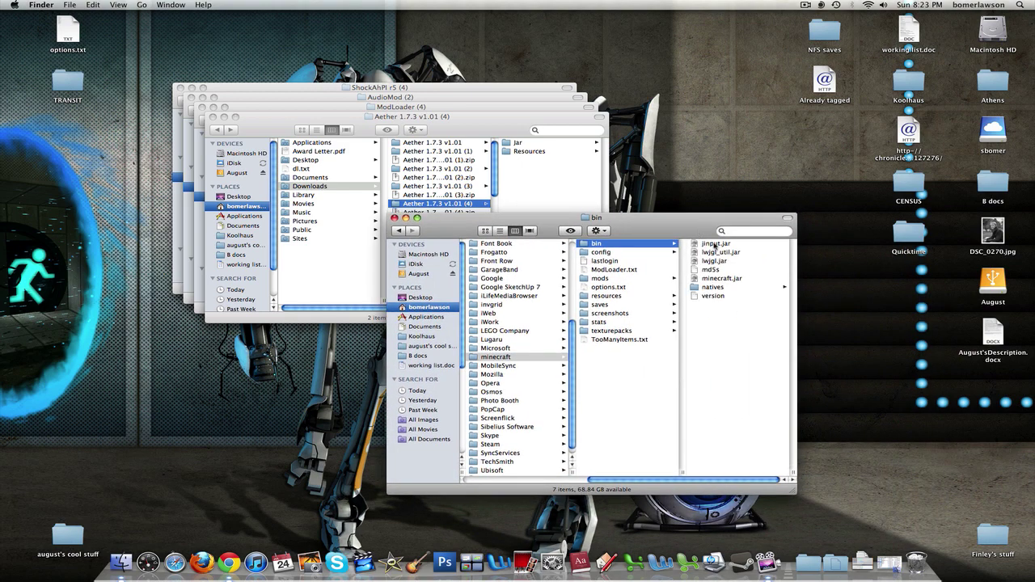
left_click(716, 278)
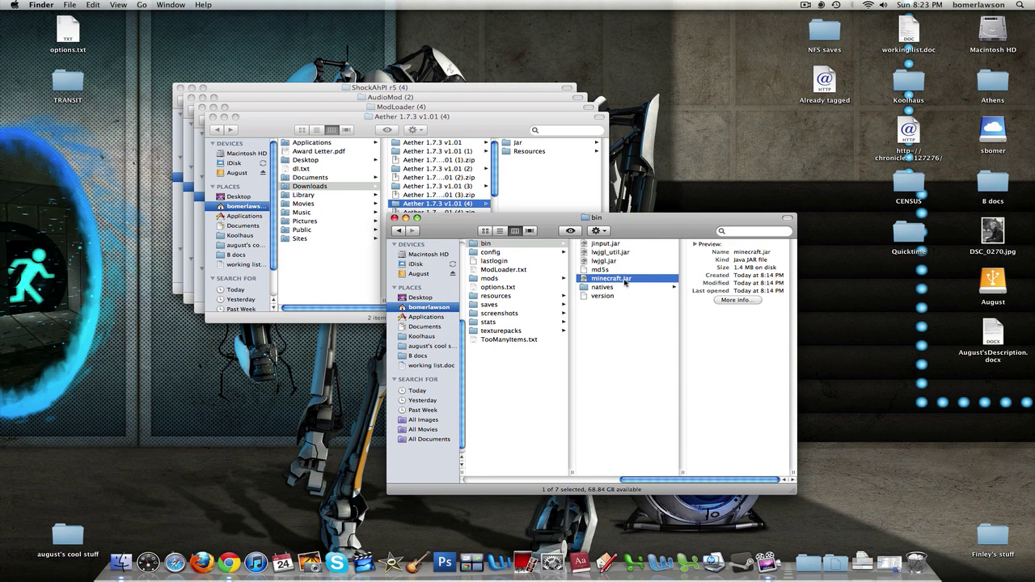
right_click(625, 281)
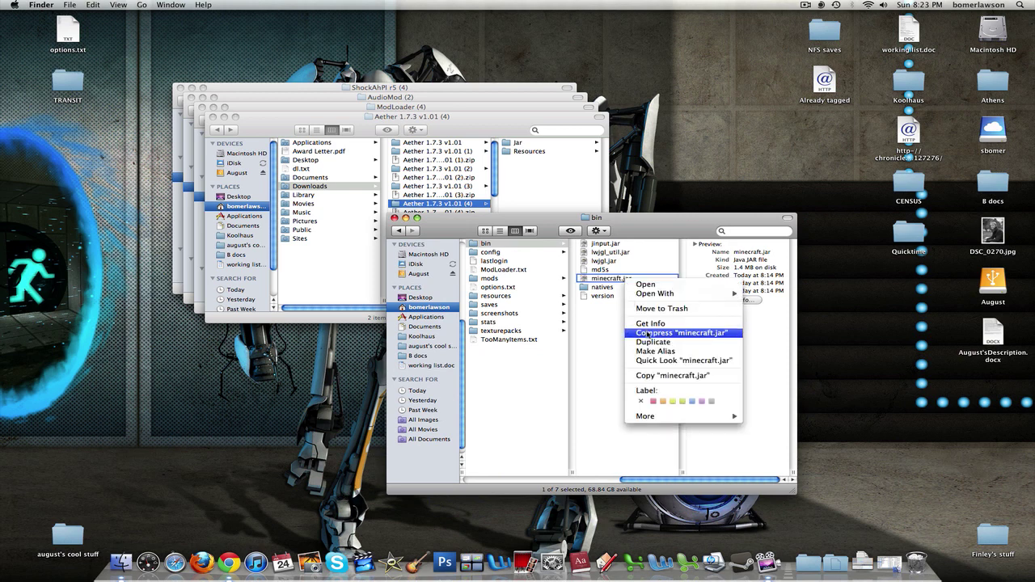
left_click(648, 334)
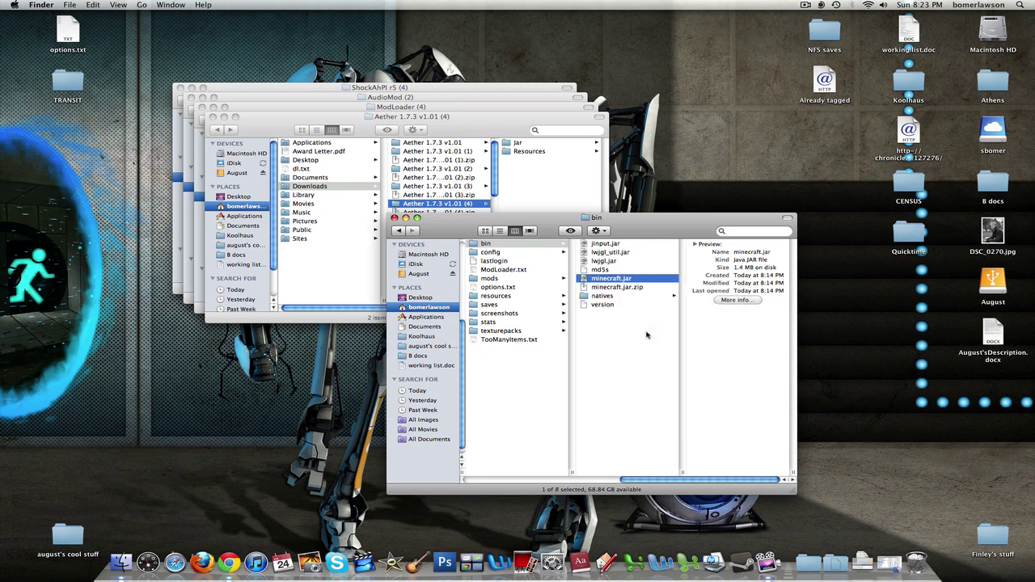
double_click(634, 289)
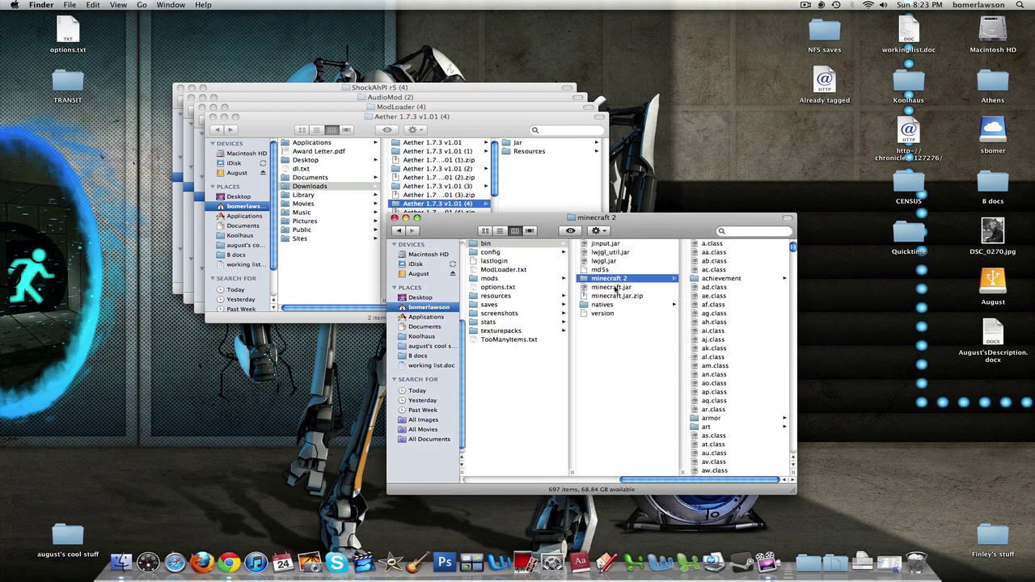
- Move the original minecraft.jar and minecraft.jar.zip from the bin folder to the Trash
left_click(616, 289)
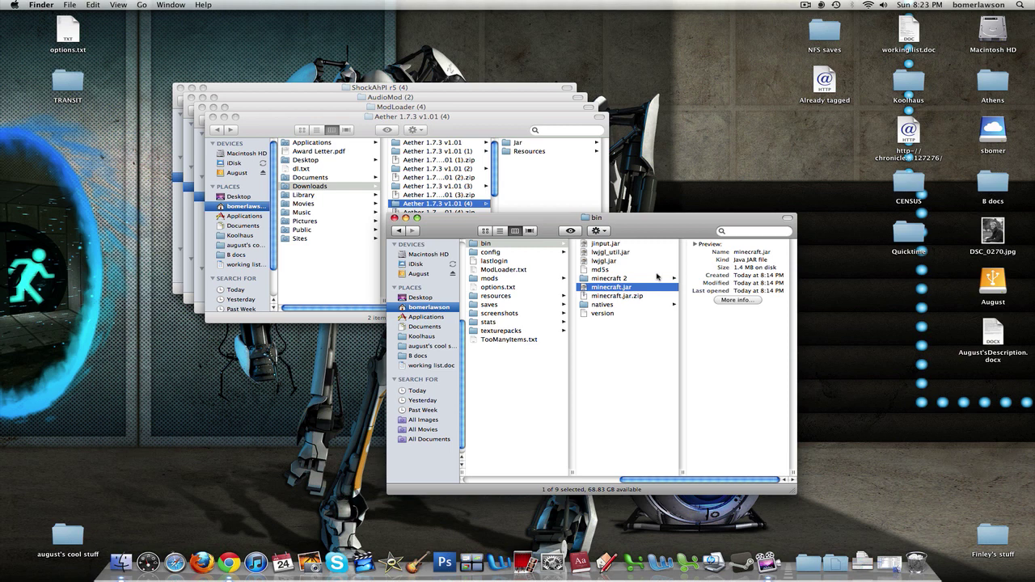
key("shift+Down")
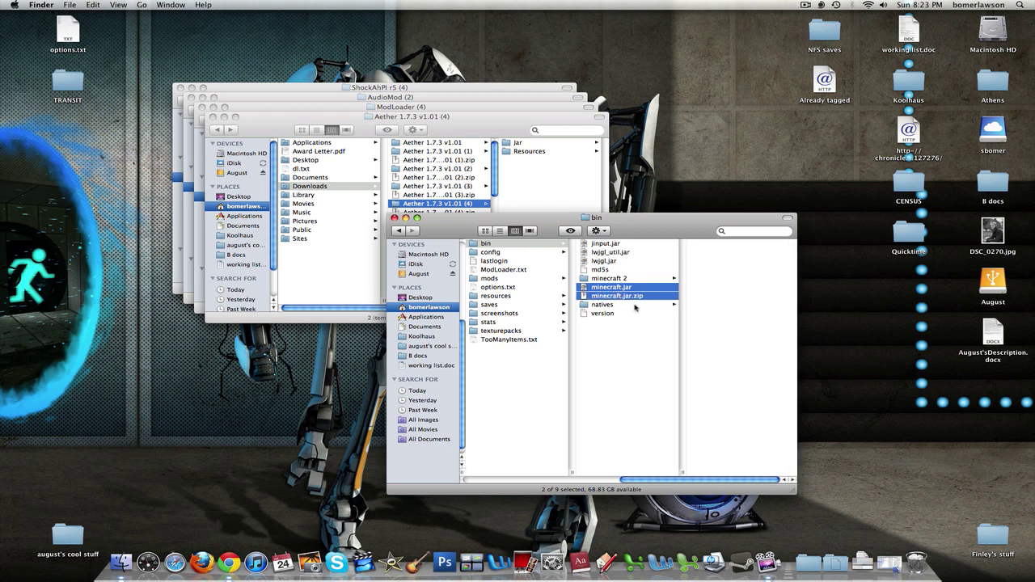
left_click_drag(620, 290, 917, 559)
left_click(627, 288)
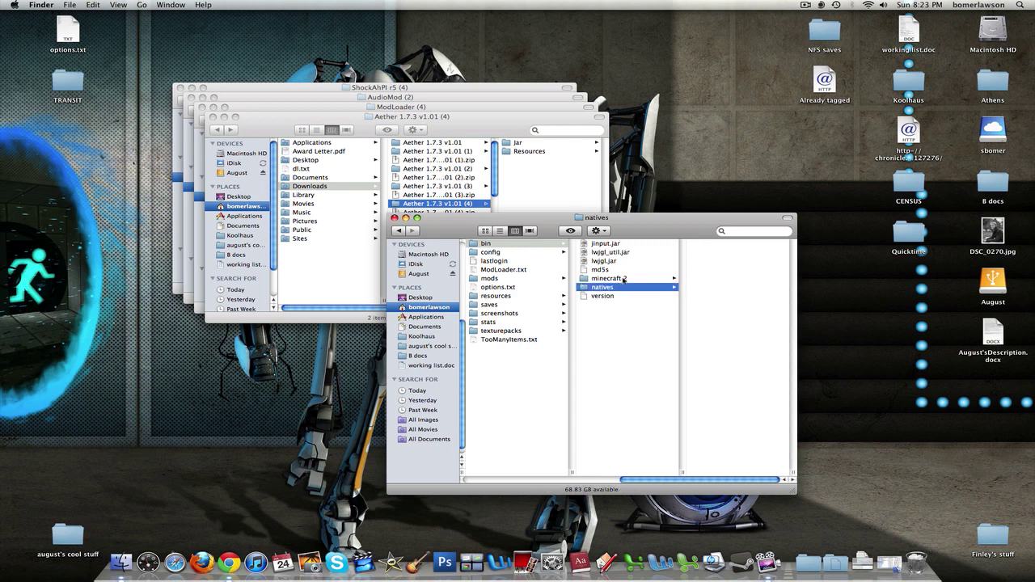
- Rename the extracted "minecraft 2" folder to minecraft.jar and accept adding the .jar extension
left_click(625, 279)
key("Return")
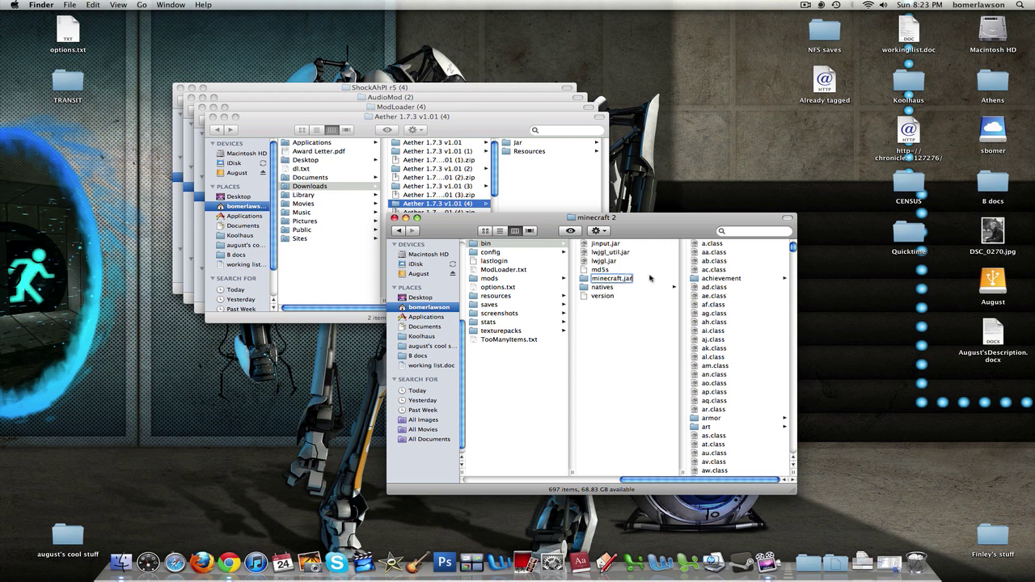
key("Return")
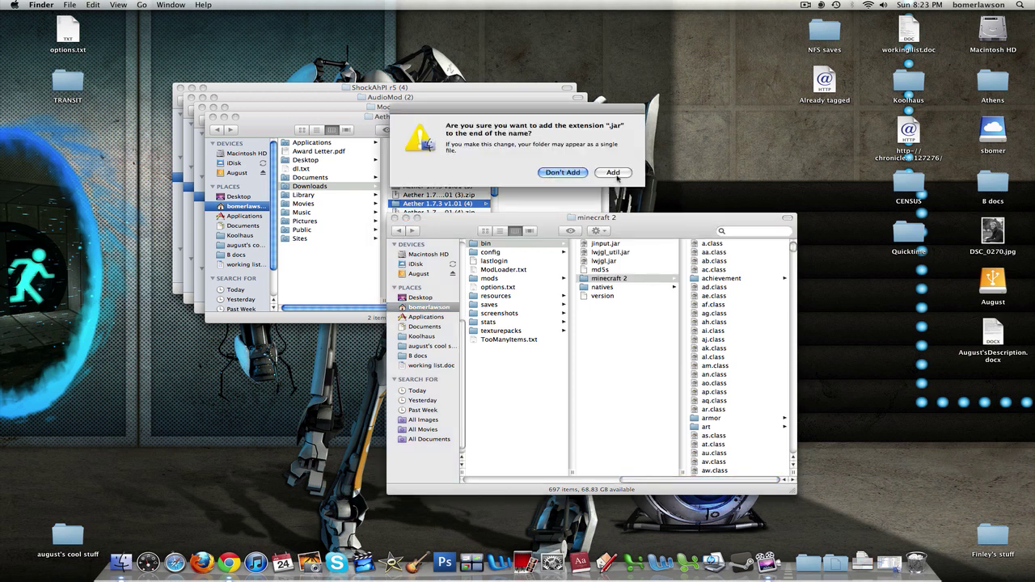
left_click(619, 177)
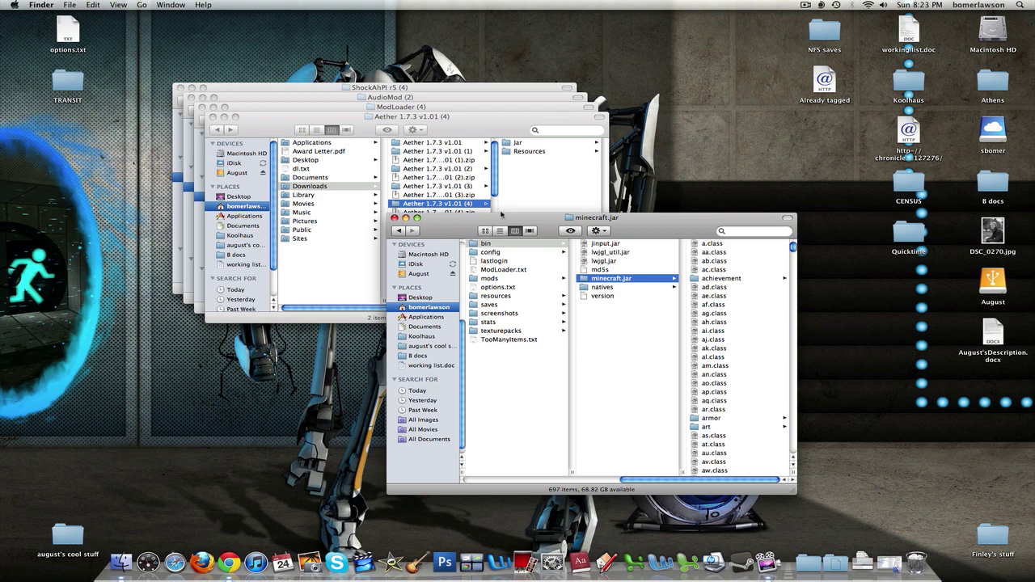
- Spread out the Finder windows, copy all ModLoader (4) class files into the minecraft.jar folder replacing duplicates, and close the ModLoader window
left_click_drag(551, 231, 730, 271)
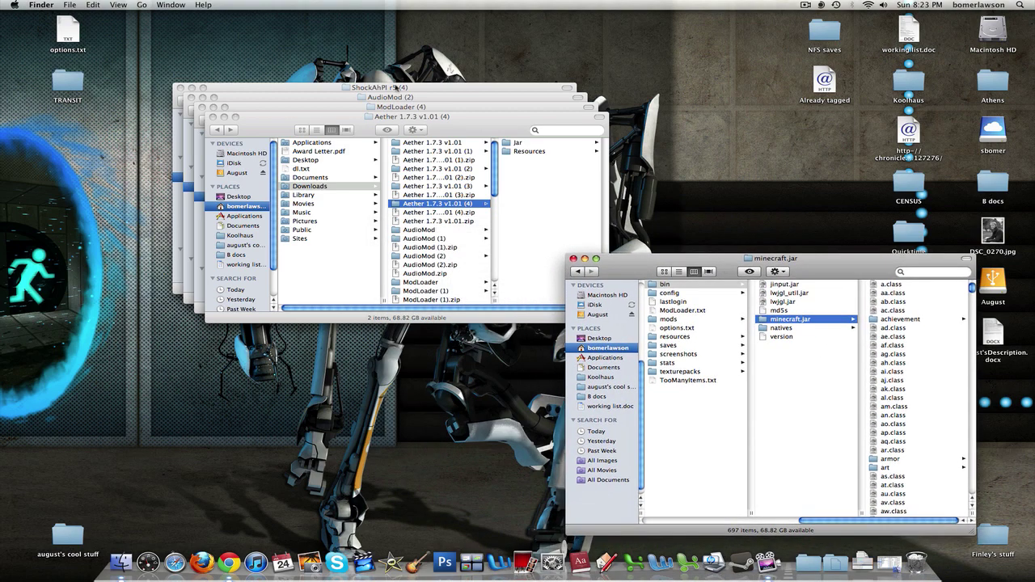
left_click_drag(435, 127, 315, 338)
left_click_drag(480, 121, 389, 127)
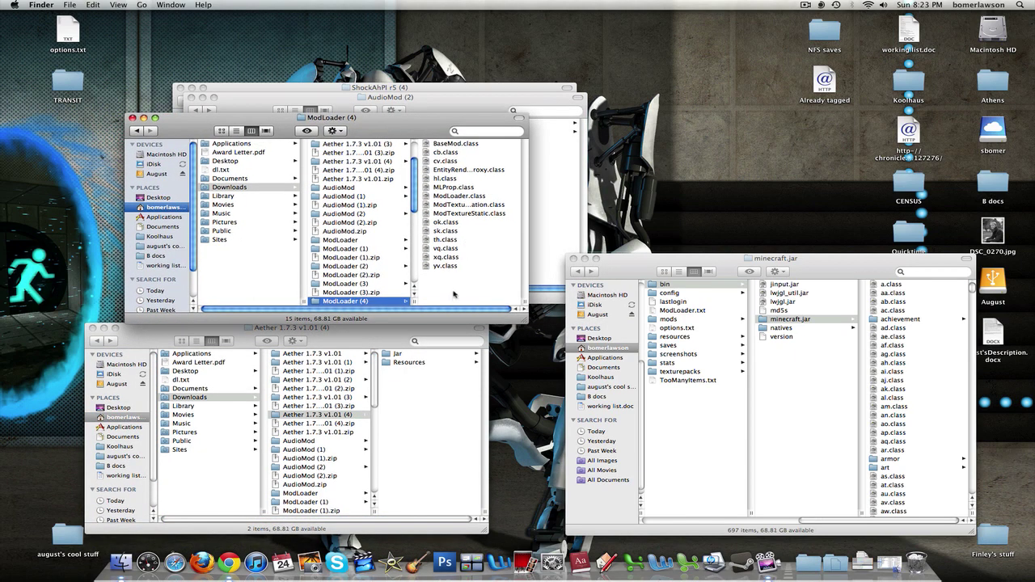
left_click_drag(454, 294, 456, 123)
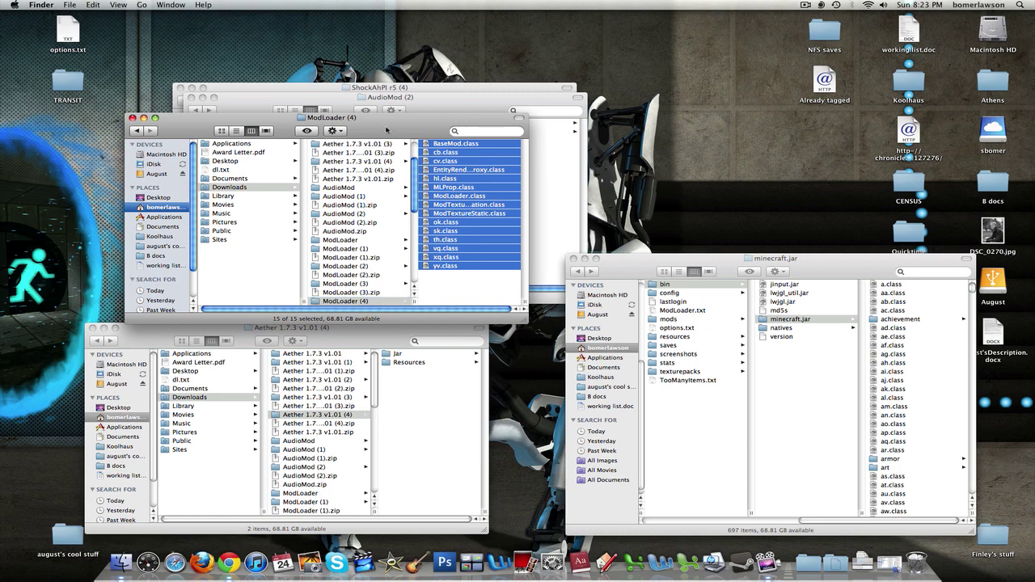
key("super+c")
left_click_drag(795, 259, 668, 220)
key("super+v")
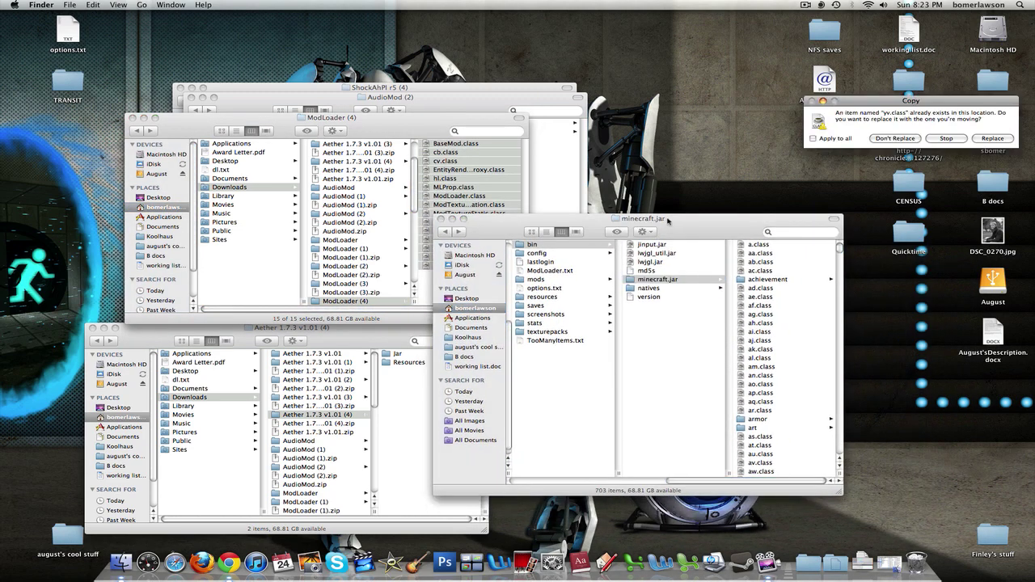
left_click(1000, 140)
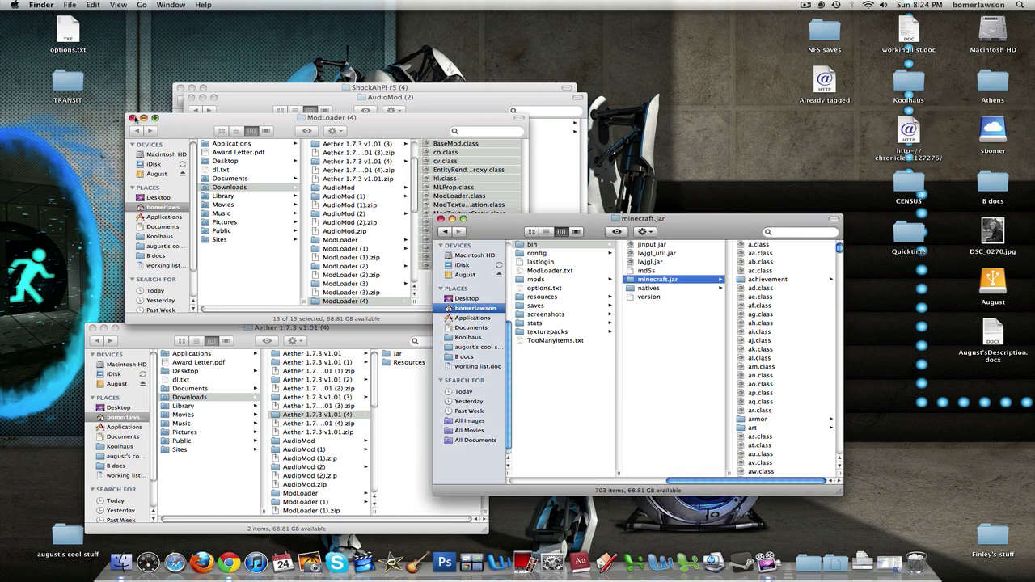
left_click(143, 118)
- Copy every class file from the ShockAhPI r5 (4) bin folder into minecraft.jar, replacing all duplicates, and close the ShockAhPI window
left_click_drag(431, 108, 245, 143)
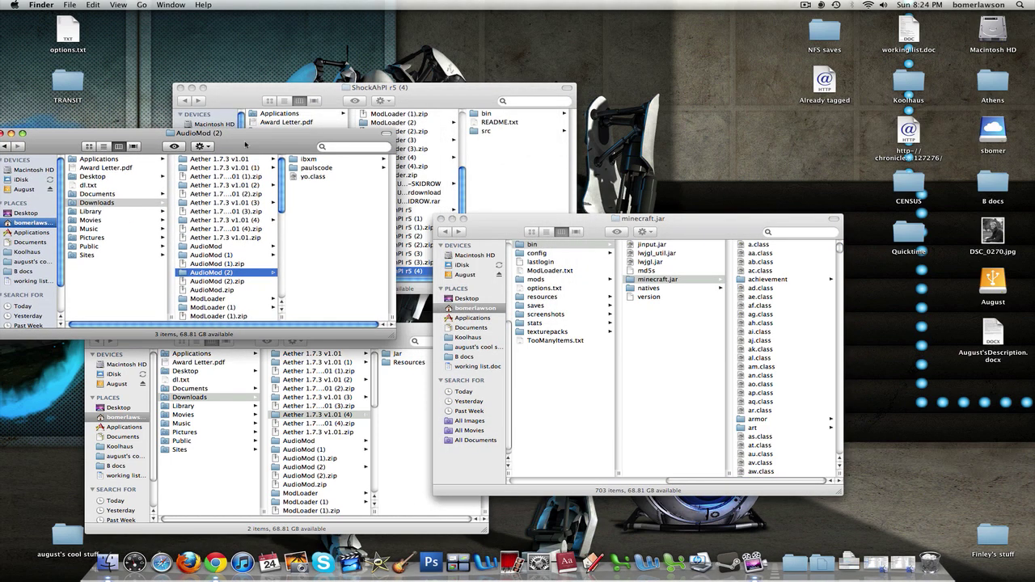
left_click_drag(434, 103, 322, 113)
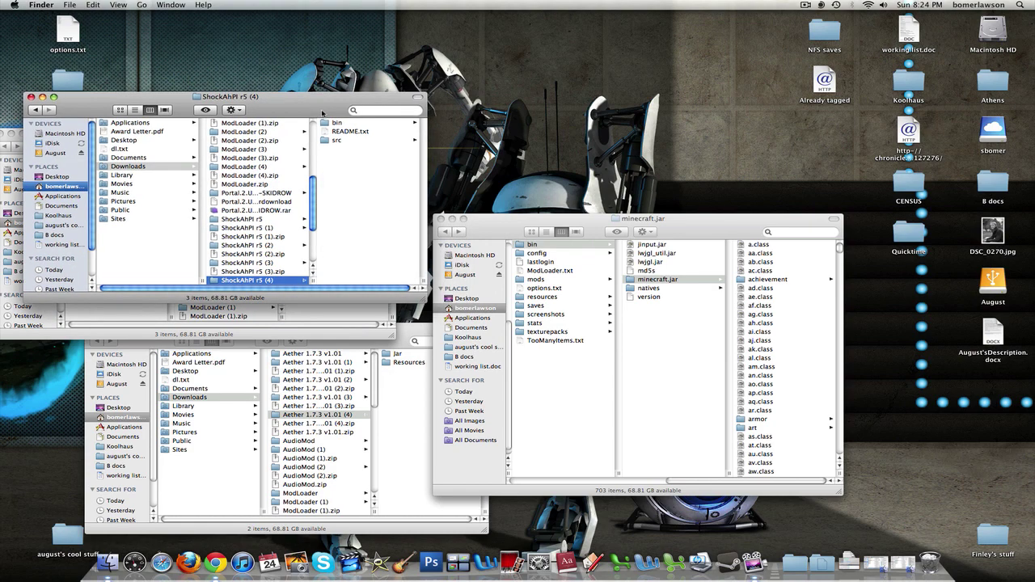
left_click(337, 122)
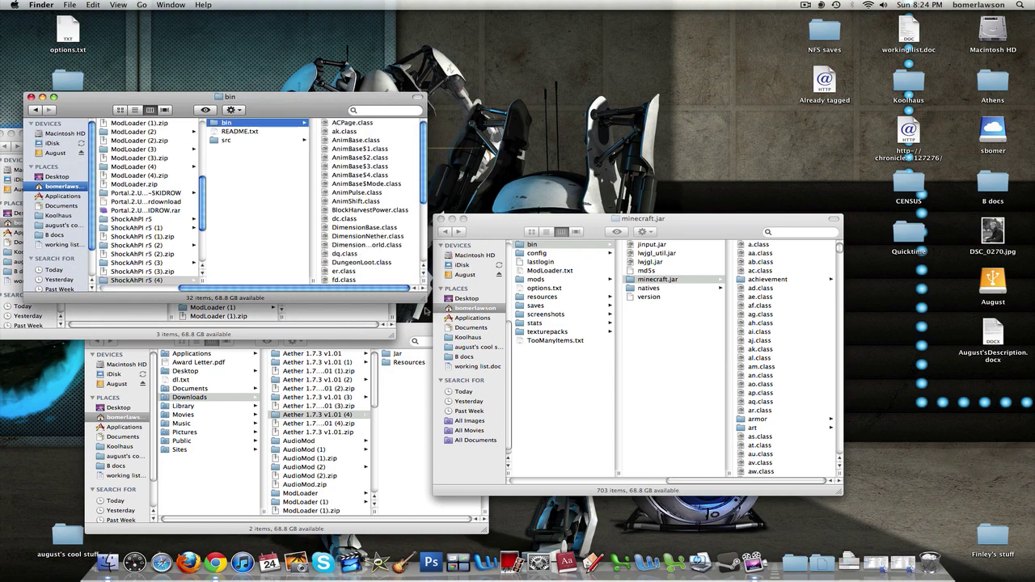
left_click_drag(423, 301, 501, 467)
left_click_drag(423, 414, 477, 3)
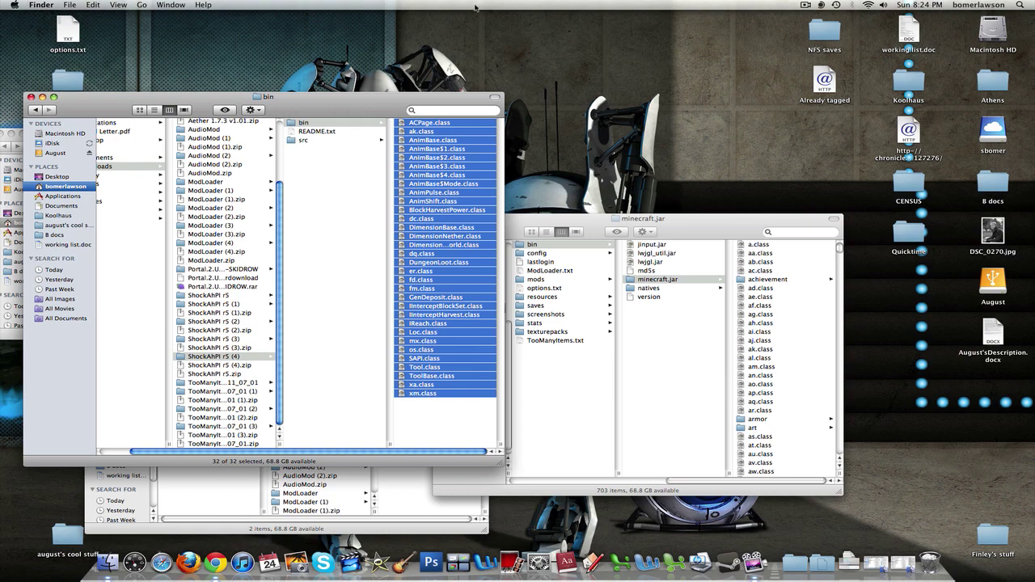
left_click(702, 229)
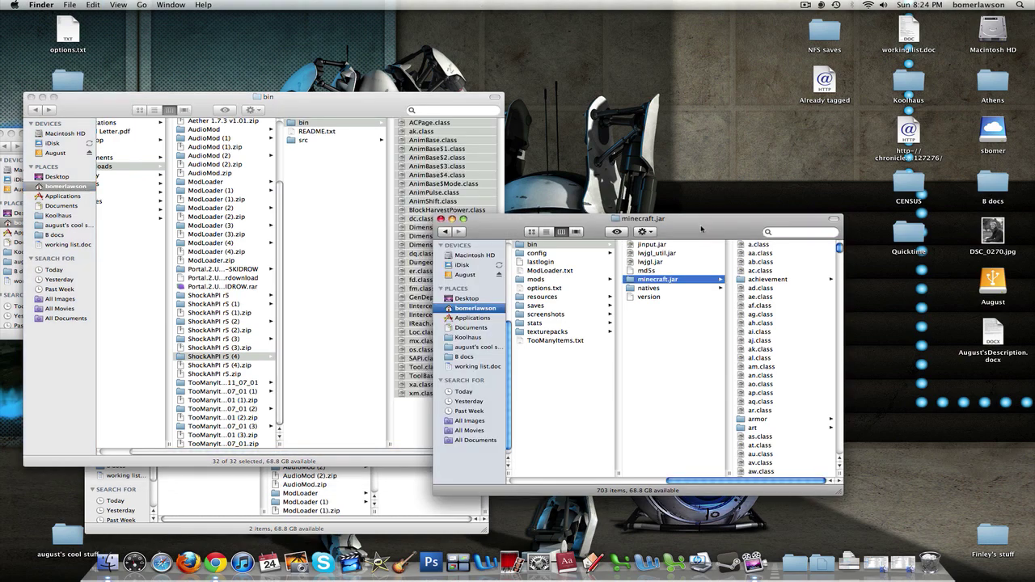
key("super+alt+v")
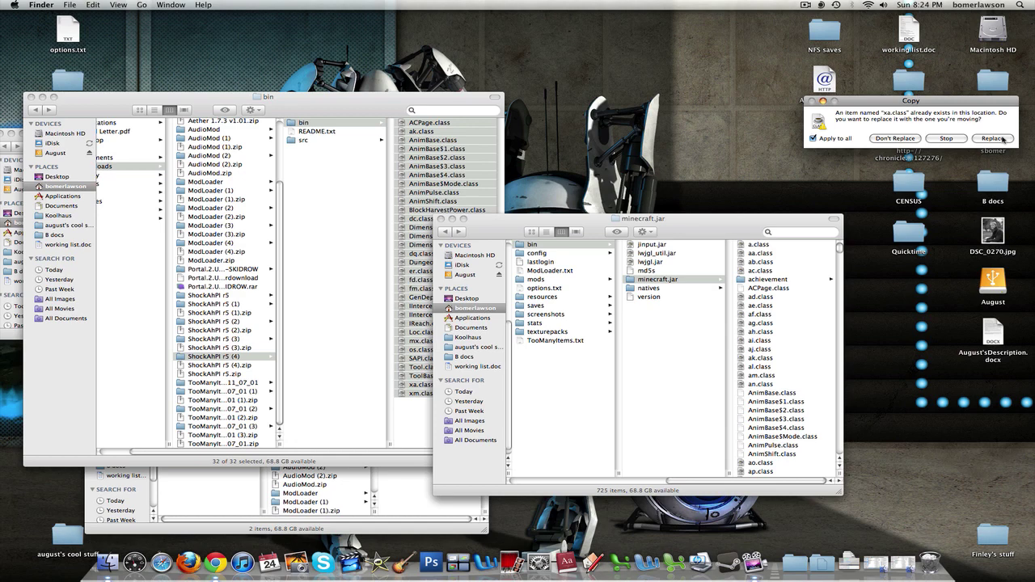
left_click(993, 138)
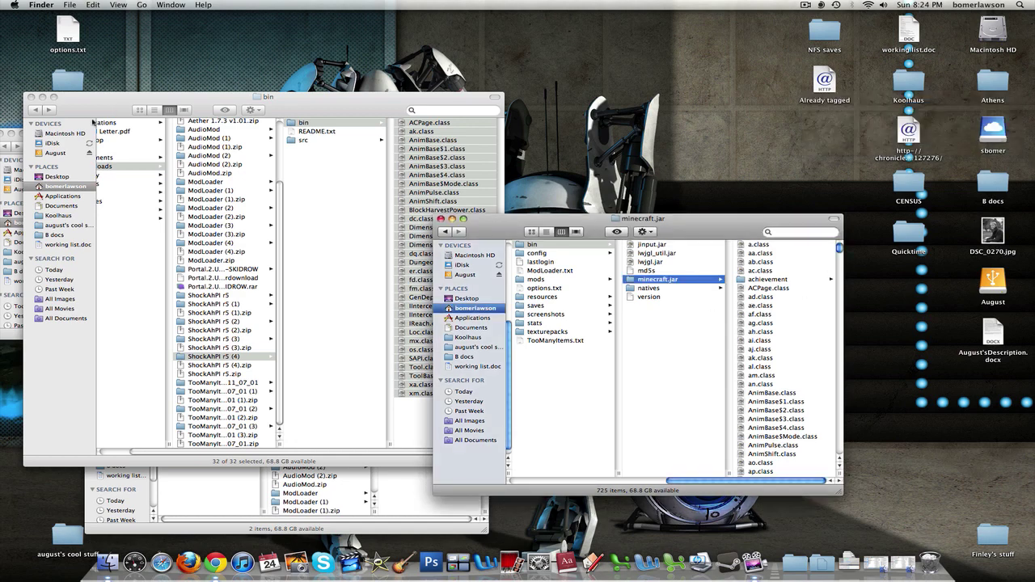
left_click(30, 98)
- Arrange the AudioMod (2) window above the Aether 1.7.3 v1.01 (4) window, both beside the minecraft.jar window
left_click(274, 120)
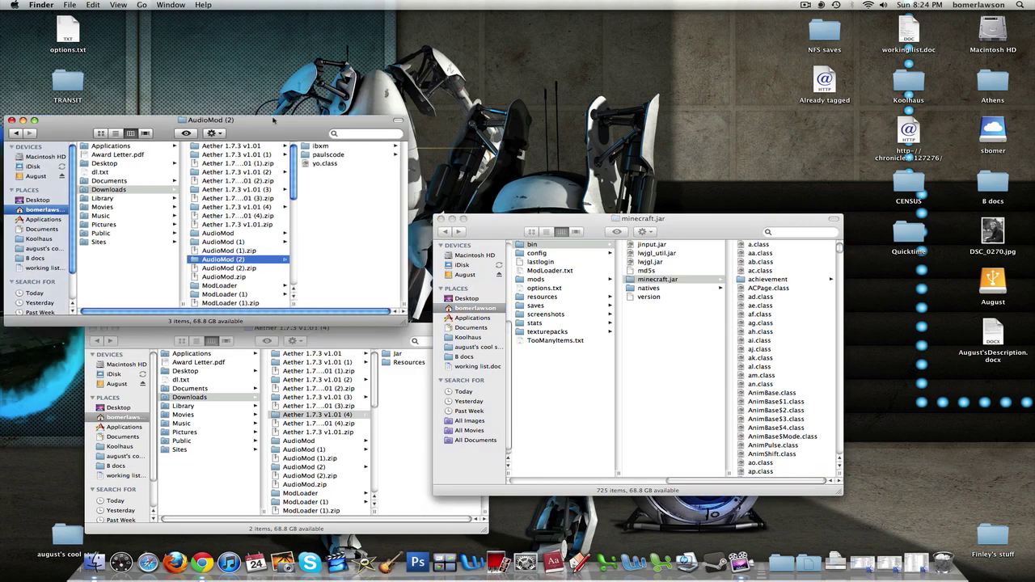
left_click_drag(273, 120, 325, 62)
left_click_drag(351, 344, 283, 312)
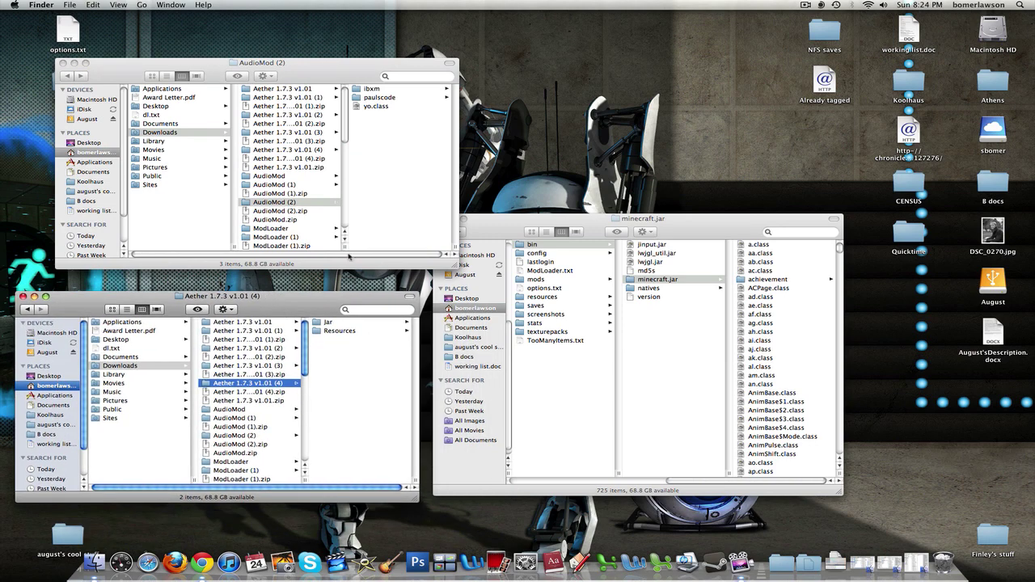
left_click_drag(354, 74, 311, 95)
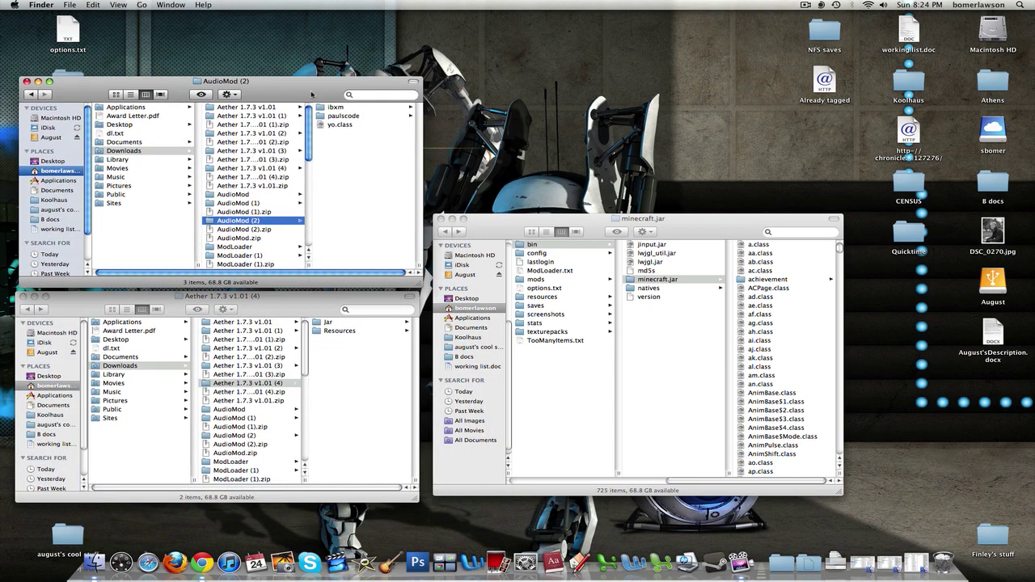
left_click_drag(312, 94, 313, 93)
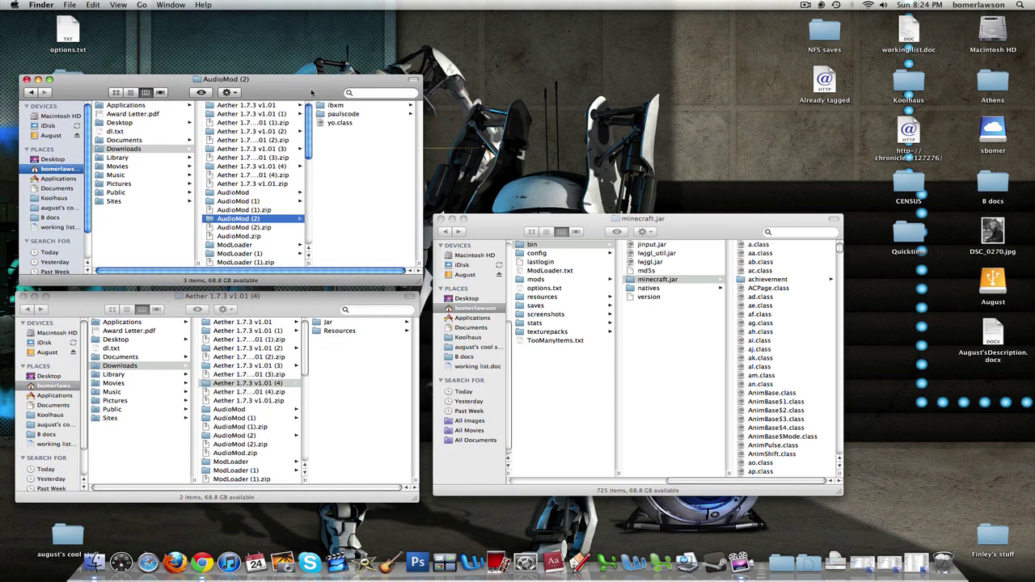
- Show minecraft.jar's contents as a list and copy all class files from AudioMod (2)'s ibxm folder into it
left_click(350, 106)
left_click_drag(293, 96, 286, 98)
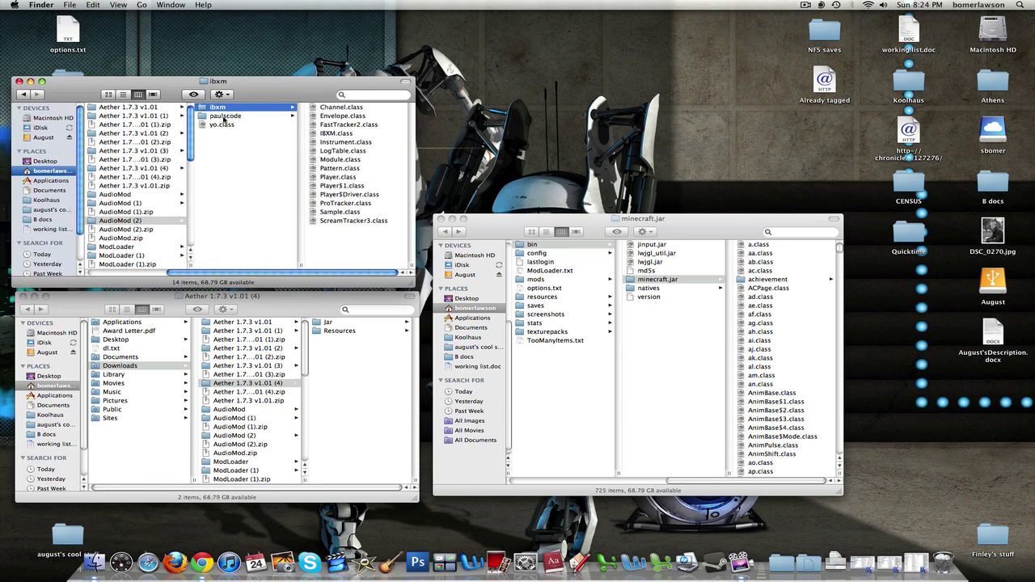
left_click(811, 247)
key("super+2")
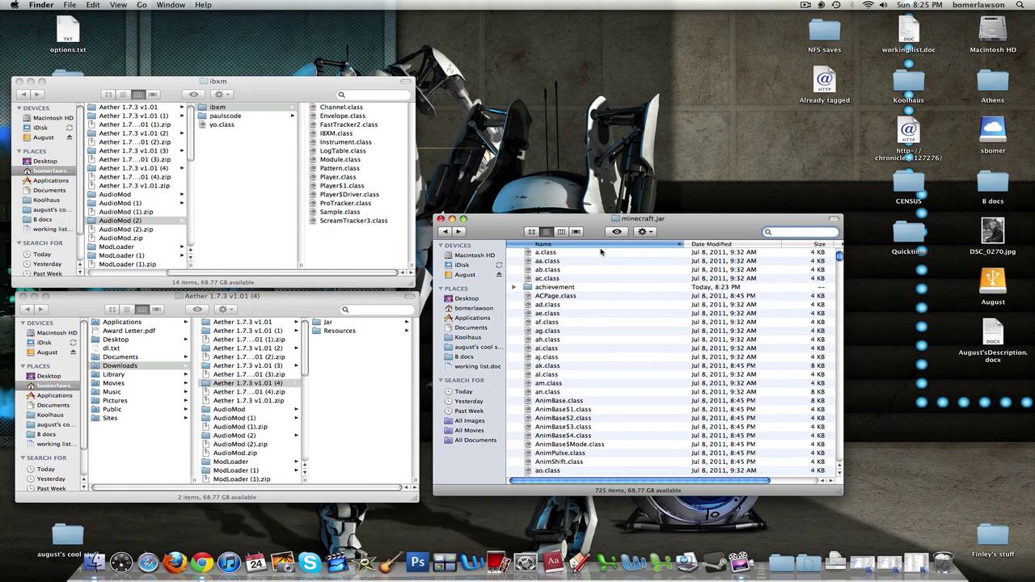
left_click(236, 108)
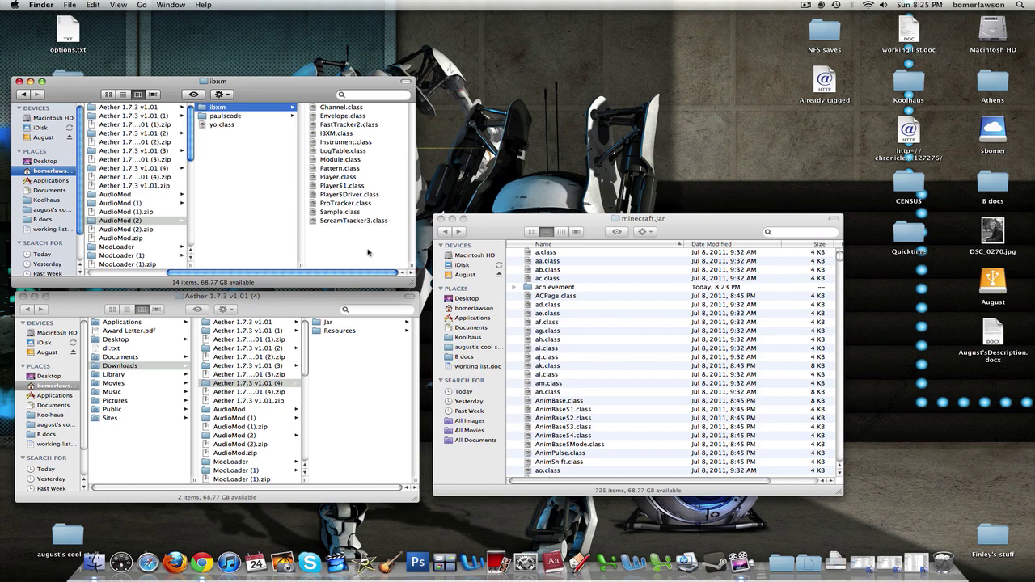
left_click_drag(368, 253, 359, 99)
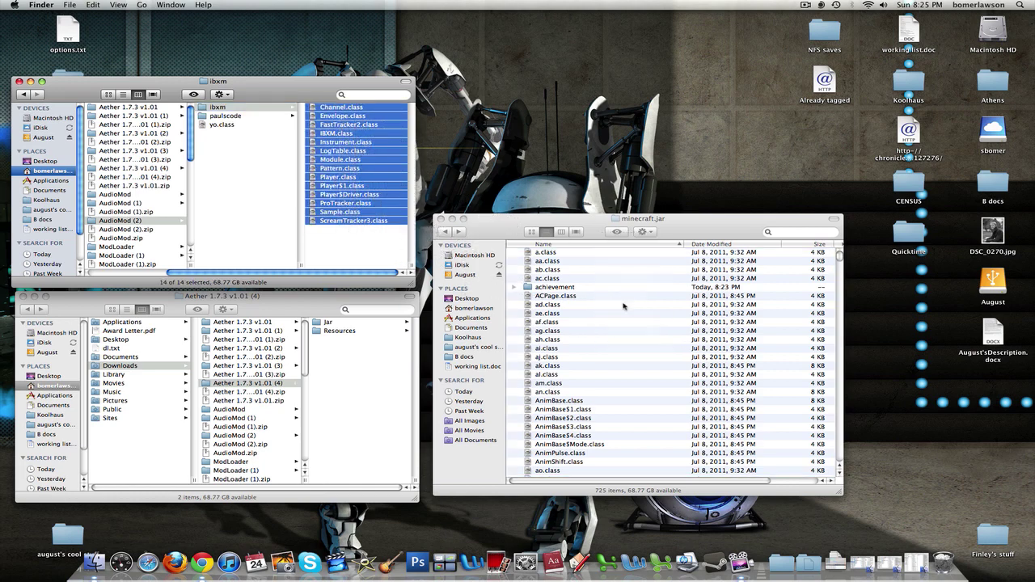
- Open AudioMod's paulscode folder, search for "paulscode" within minecraft.jar only, and select the matching folder
left_click(261, 116)
left_click(808, 238)
left_click(802, 233)
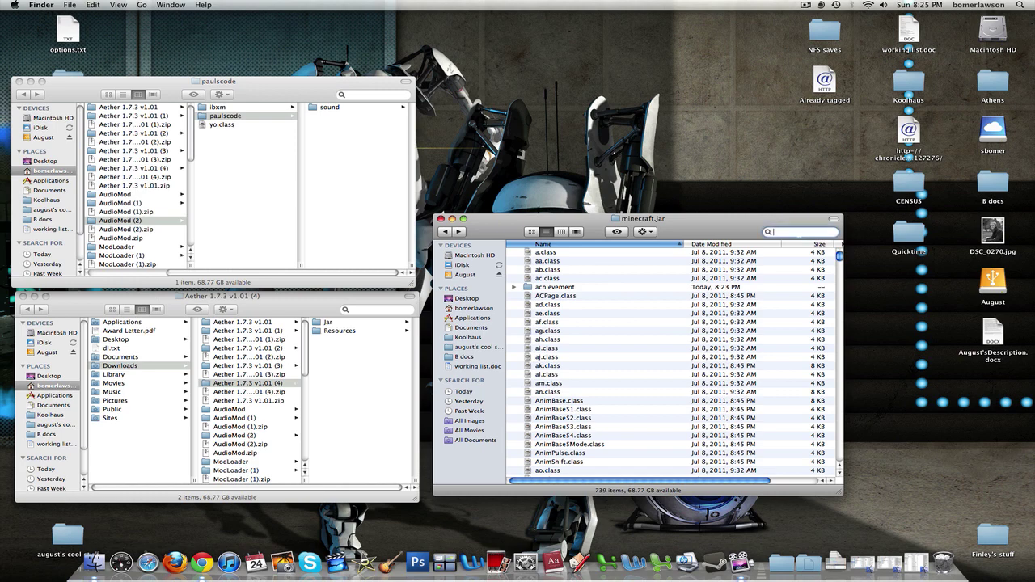
type("paulscode")
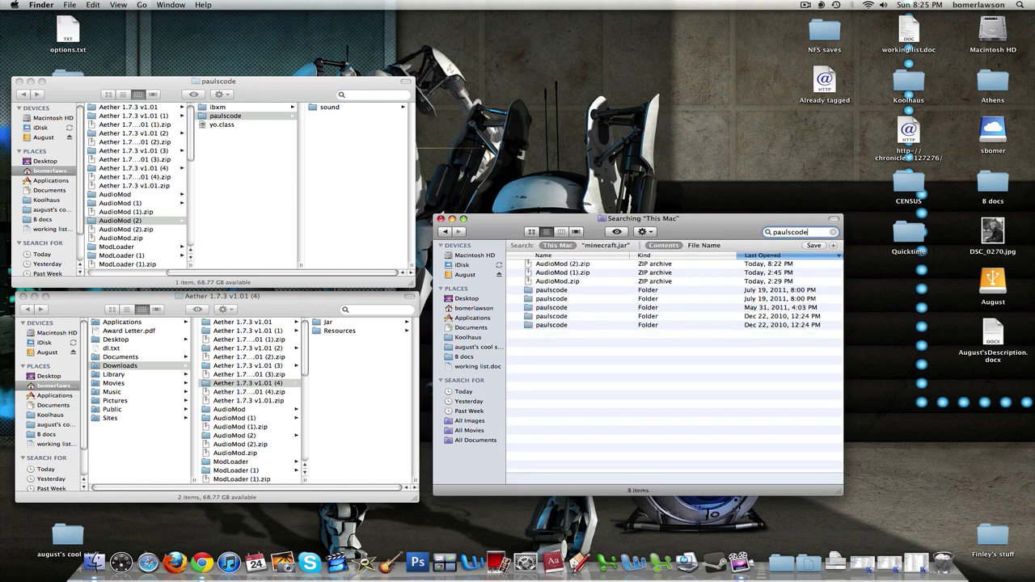
left_click(606, 245)
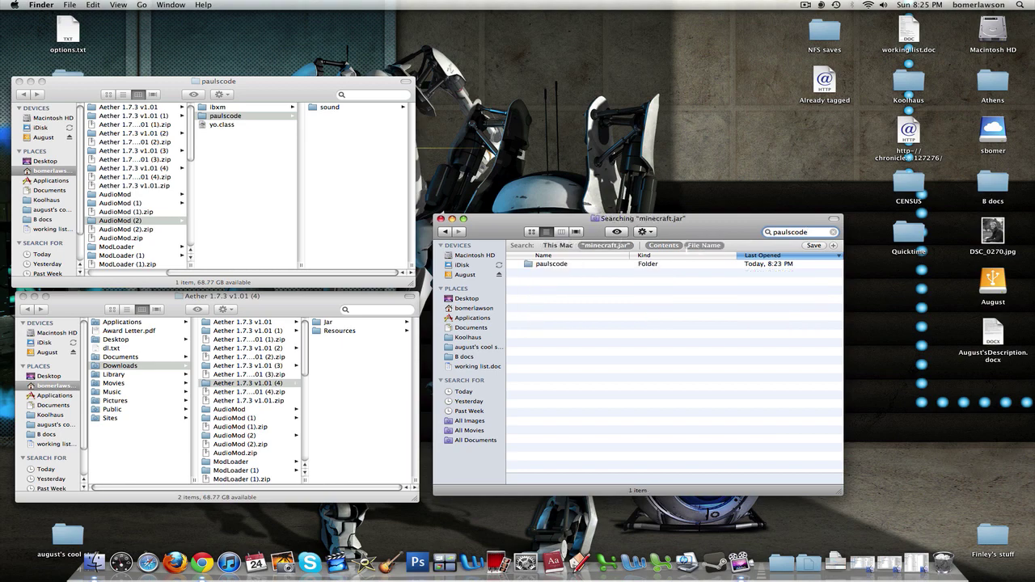
left_click(547, 264)
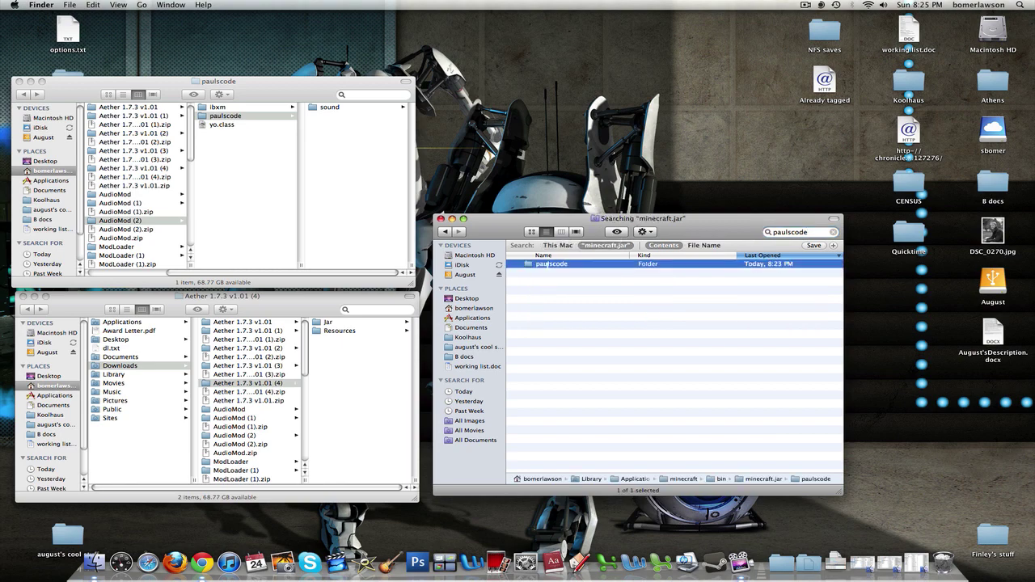
- Move CodecIBXM.class from AudioMod's paulscode/sound/codecs folder into the matching codecs folder inside minecraft.jar
double_click(540, 264)
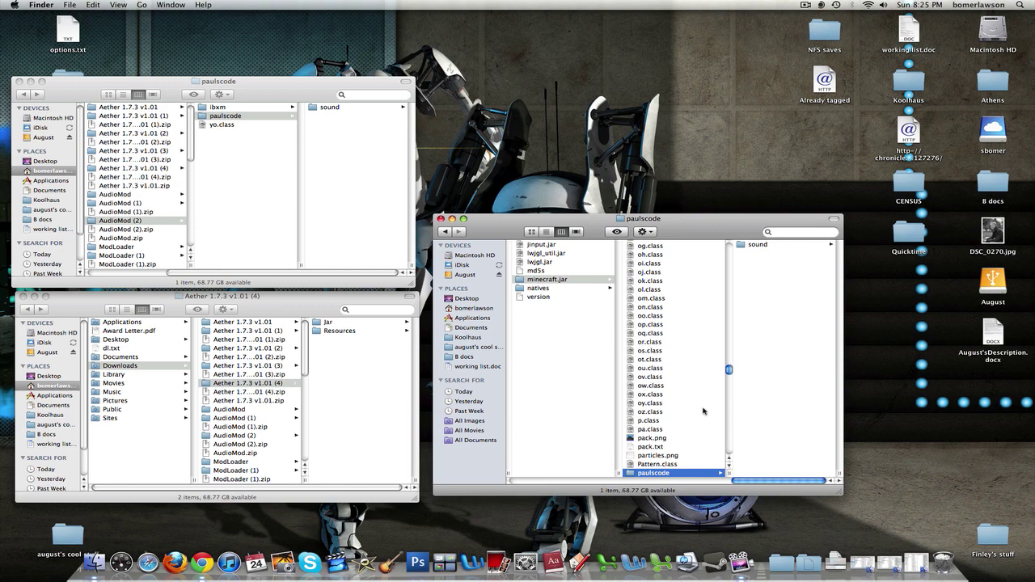
left_click(783, 245)
left_click(327, 108)
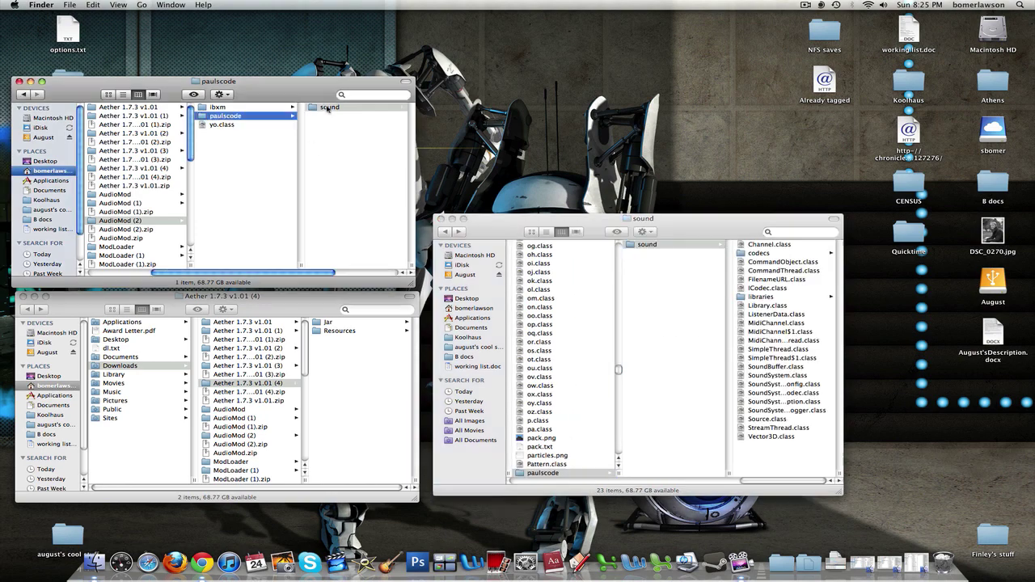
left_click_drag(304, 100, 259, 130)
left_click(281, 137)
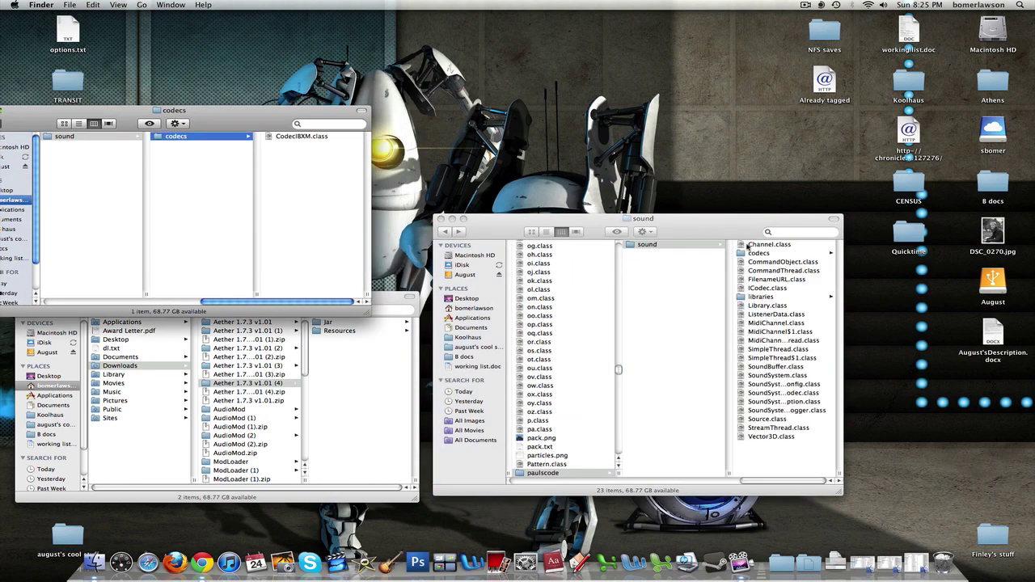
left_click(752, 254)
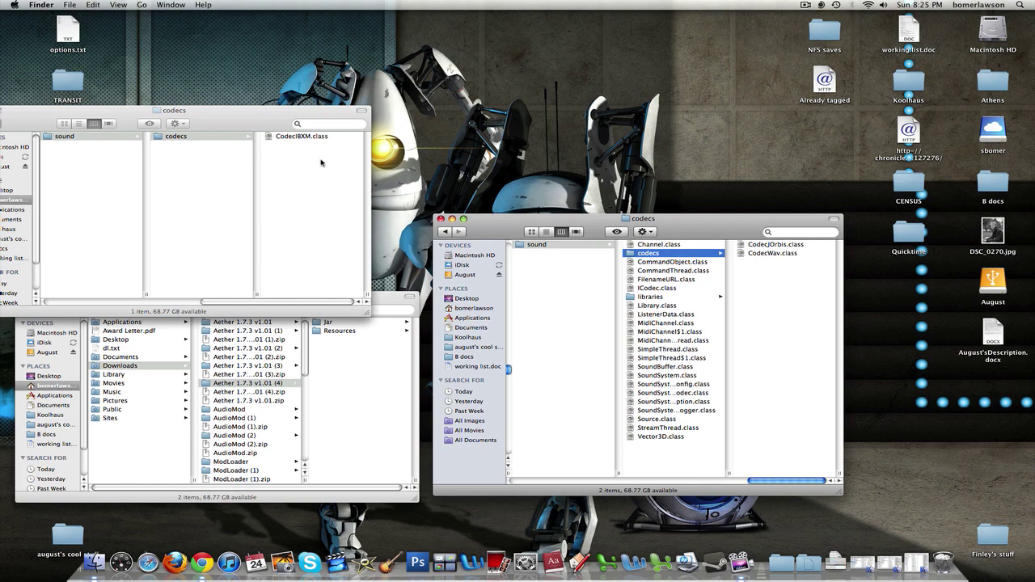
left_click(281, 138)
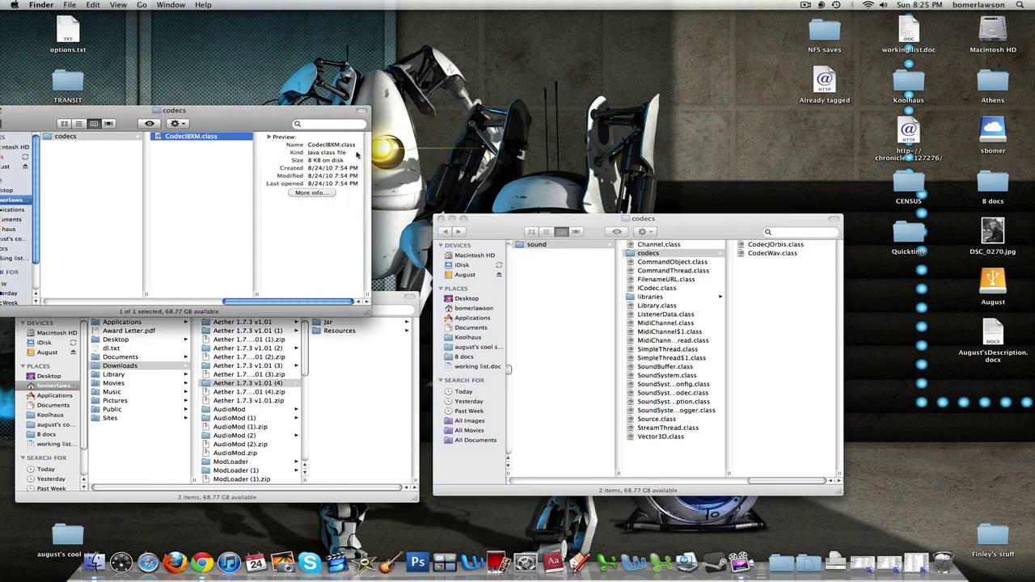
left_click_drag(190, 142, 769, 304)
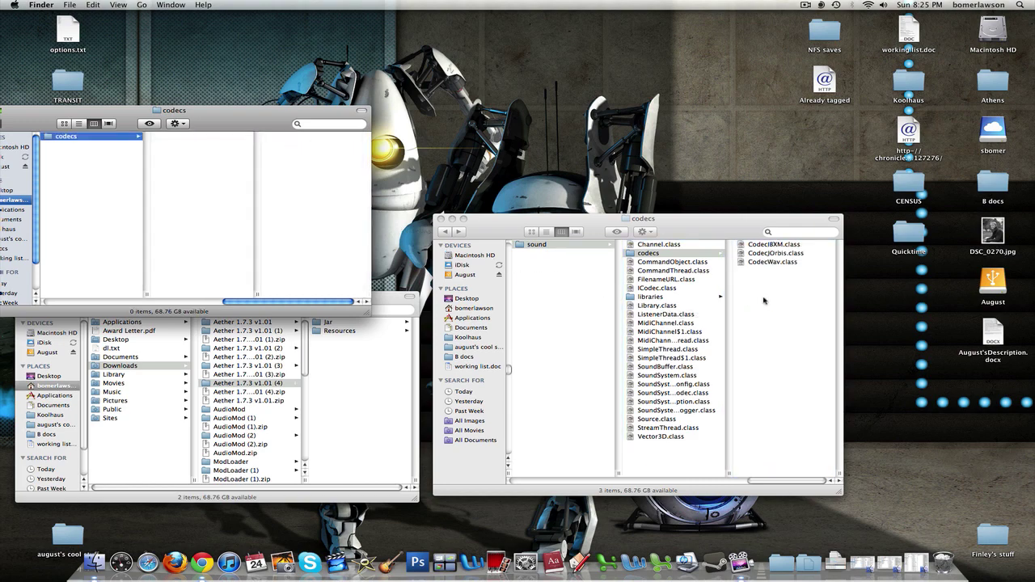
- Move yo.class from the AudioMod (2) folder into the top level of minecraft.jar, replacing the existing file
left_click_drag(683, 237, 724, 248)
left_click_drag(189, 120, 284, 149)
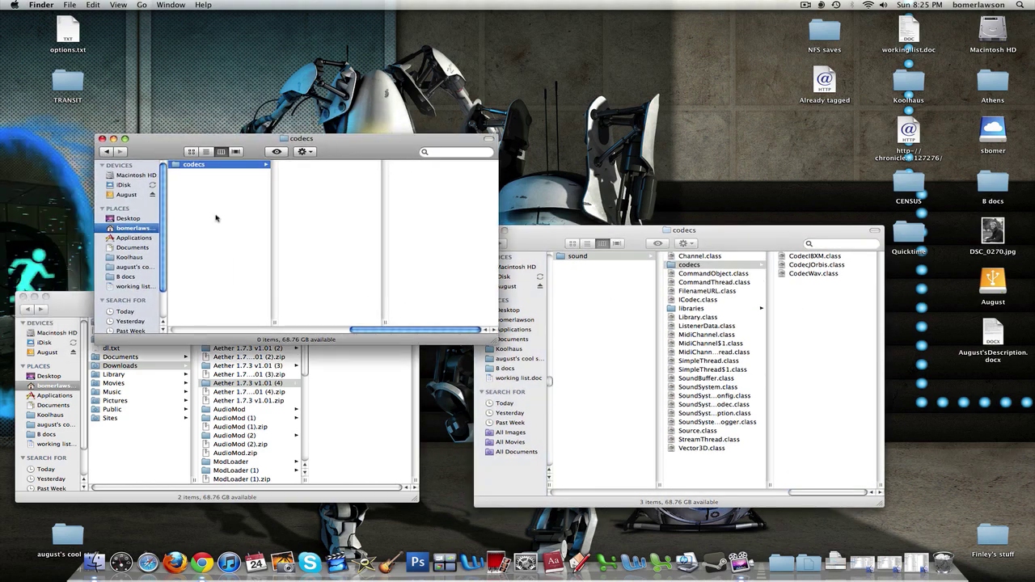
scroll(219, 217, "left", 5)
left_click(308, 182)
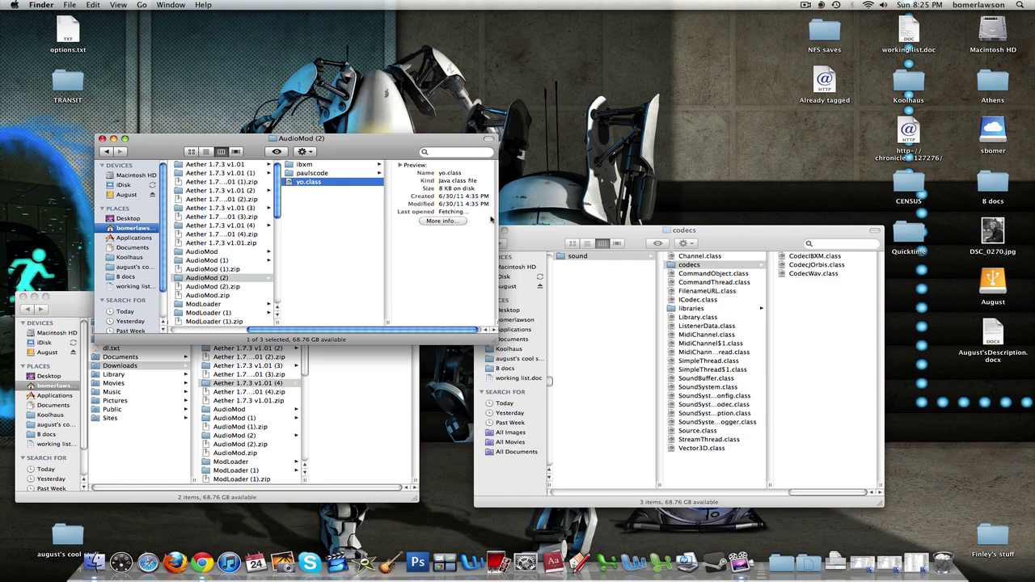
scroll(714, 289, "left", 8)
left_click(731, 293)
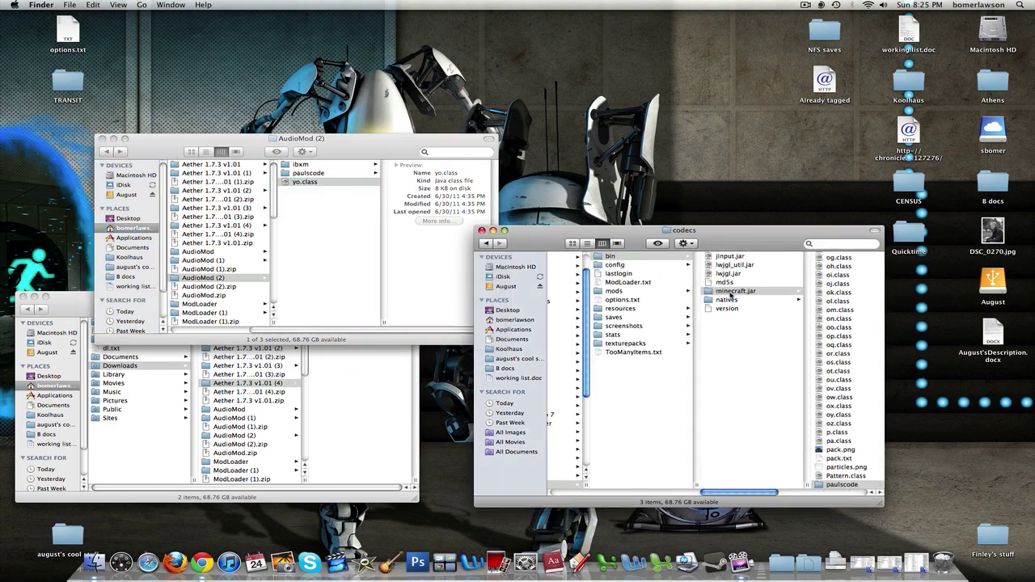
scroll(758, 320, "right", 3)
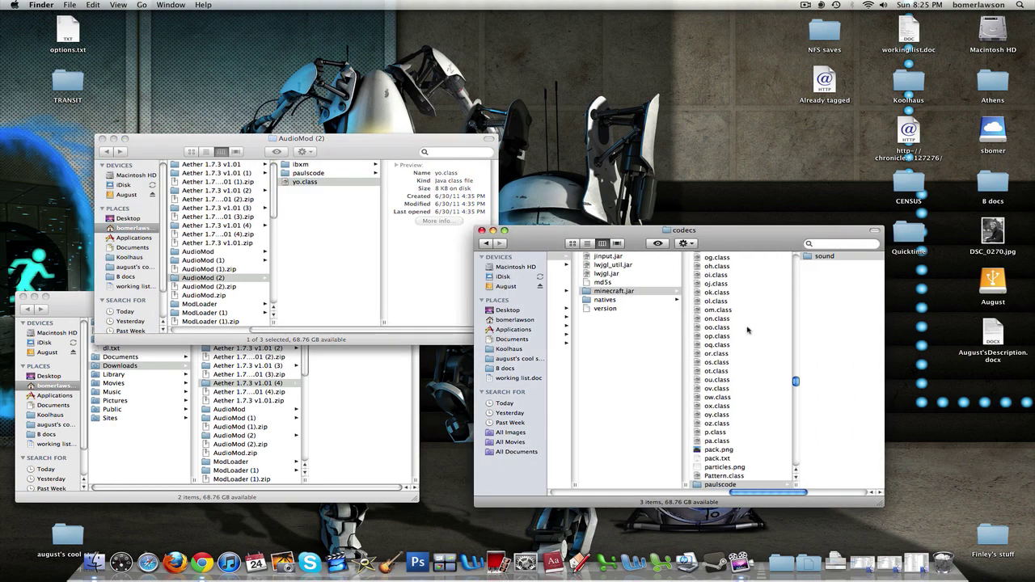
left_click(614, 291)
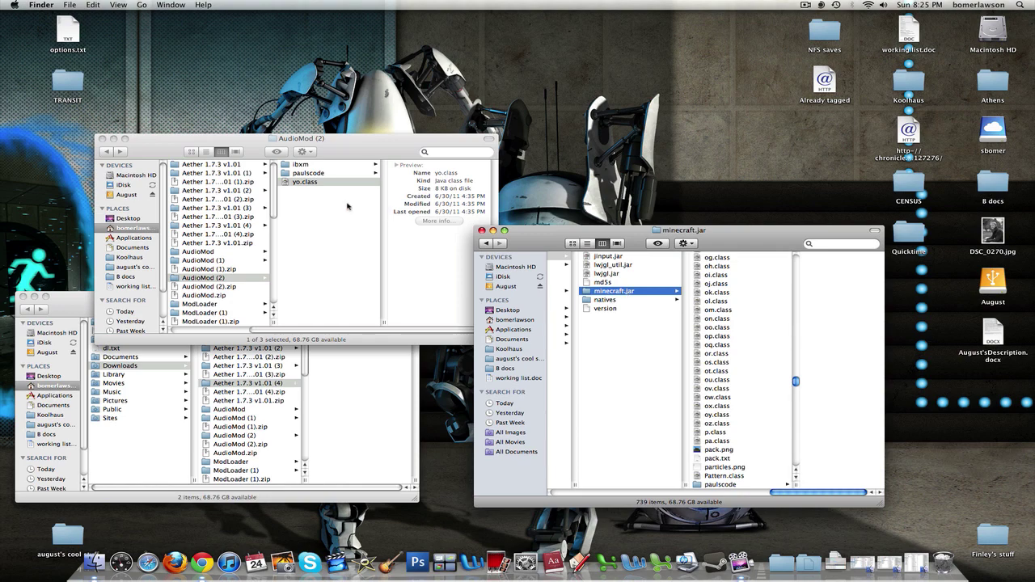
left_click(310, 182)
left_click_drag(299, 187, 755, 325)
left_click(988, 139)
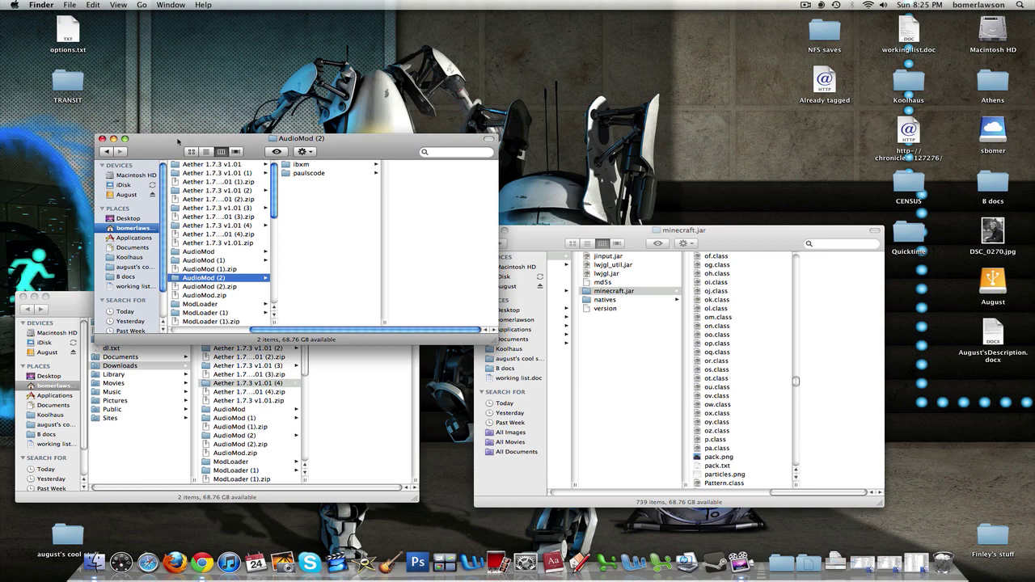
- Minimize the AudioMod (2) window and place the Aether 1.7.3 v1.01 (4) and minecraft.jar windows side by side
left_click(113, 139)
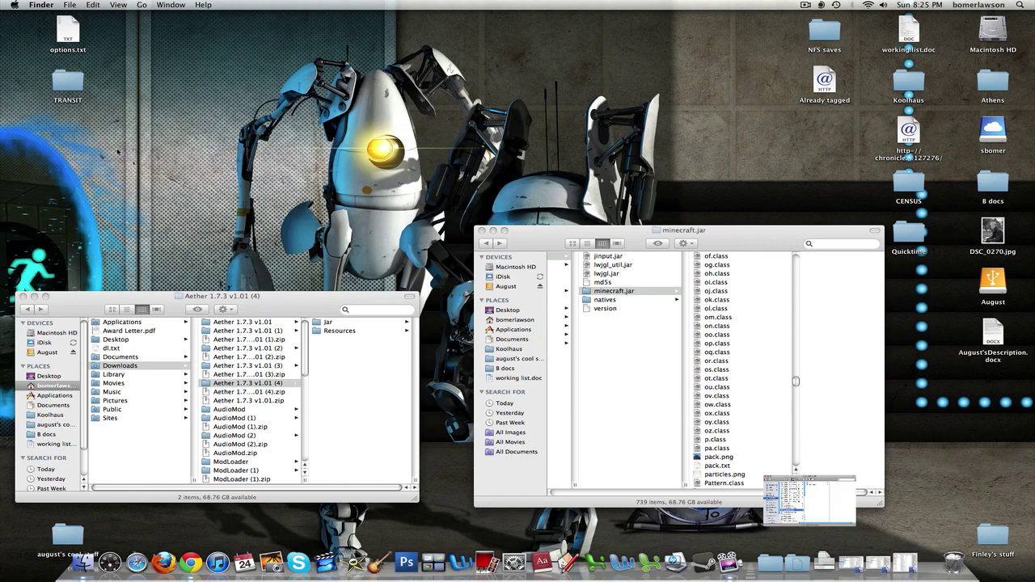
left_click_drag(286, 310, 302, 211)
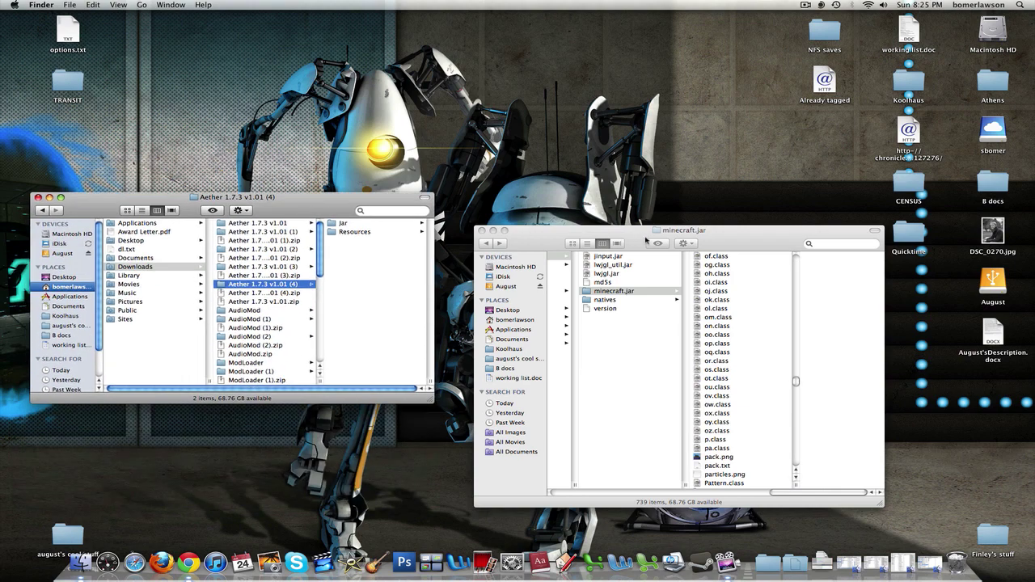
left_click_drag(645, 240, 629, 215)
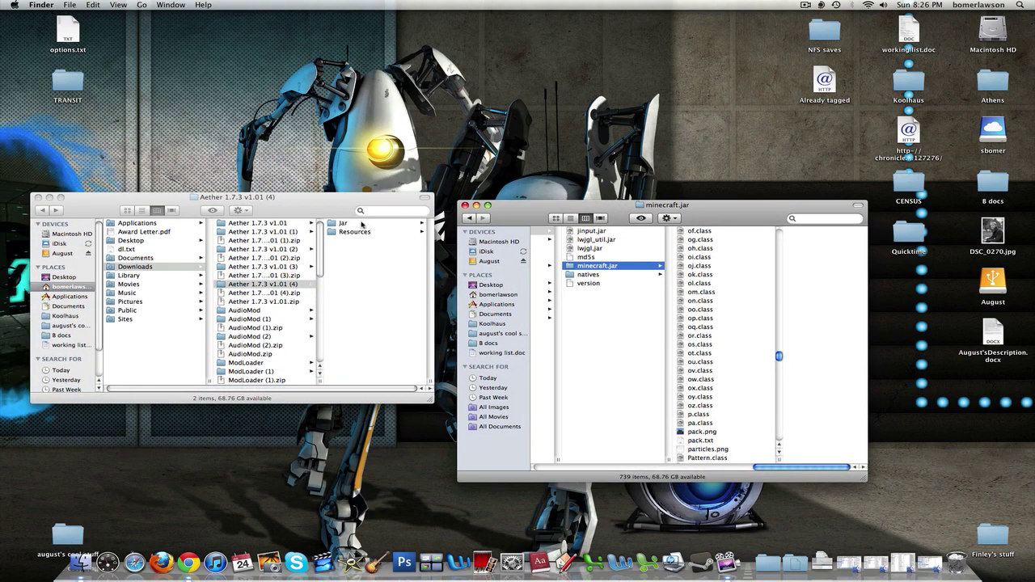
- Move everything in the Jar folder of Aether 1.7.3 v1.01 (4) into minecraft.jar, replacing duplicates
left_click(362, 225)
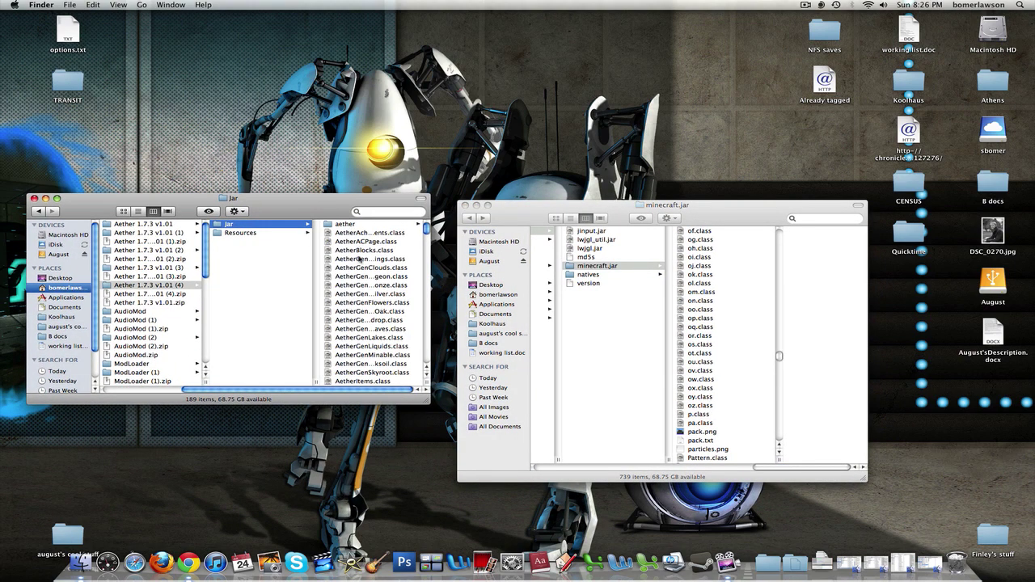
scroll(359, 259, "down", 10)
scroll(369, 275, "up", 10)
left_click(363, 227)
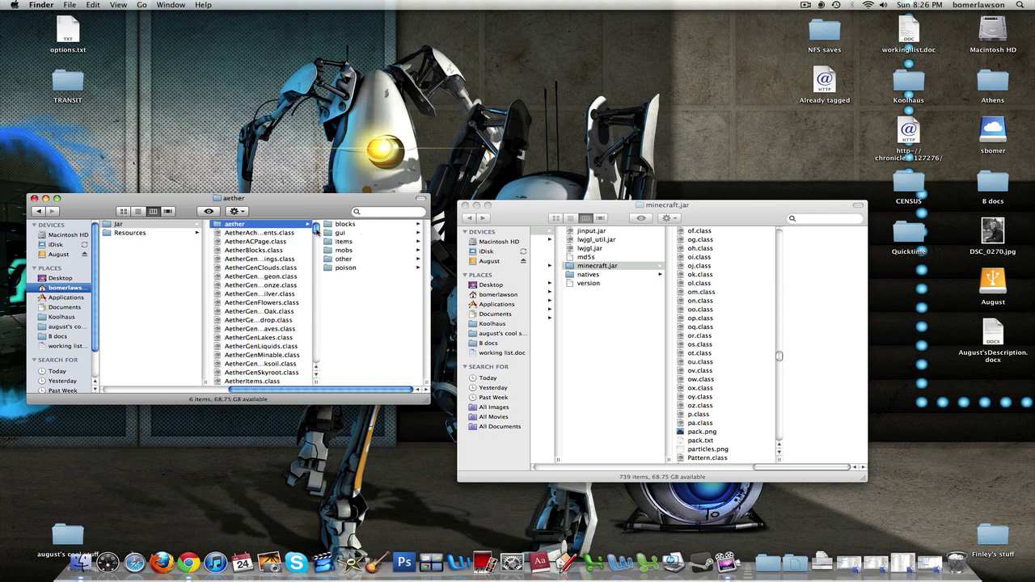
left_click_drag(316, 230, 319, 397)
key("super+a")
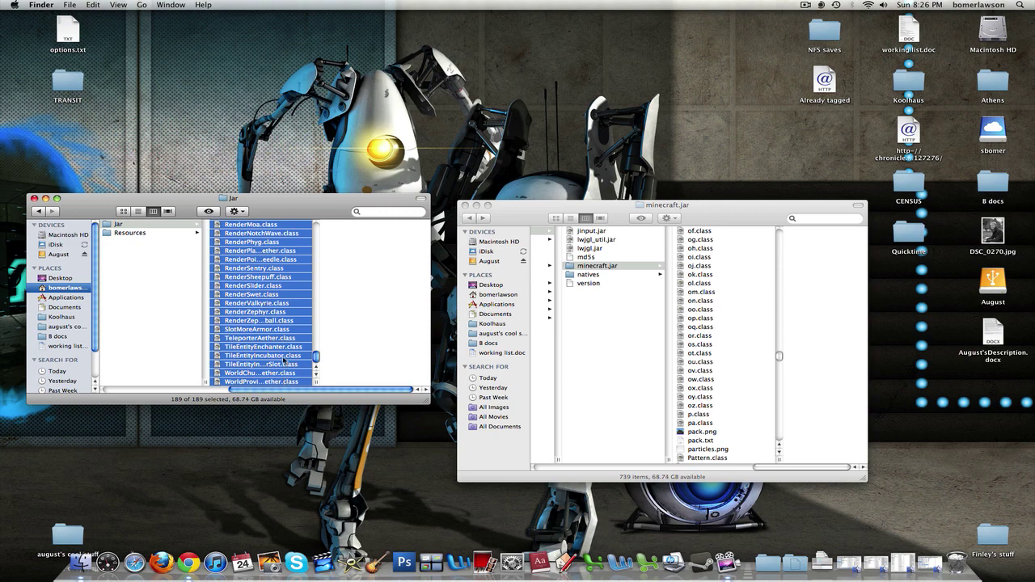
left_click_drag(262, 348, 715, 349)
left_click(994, 141)
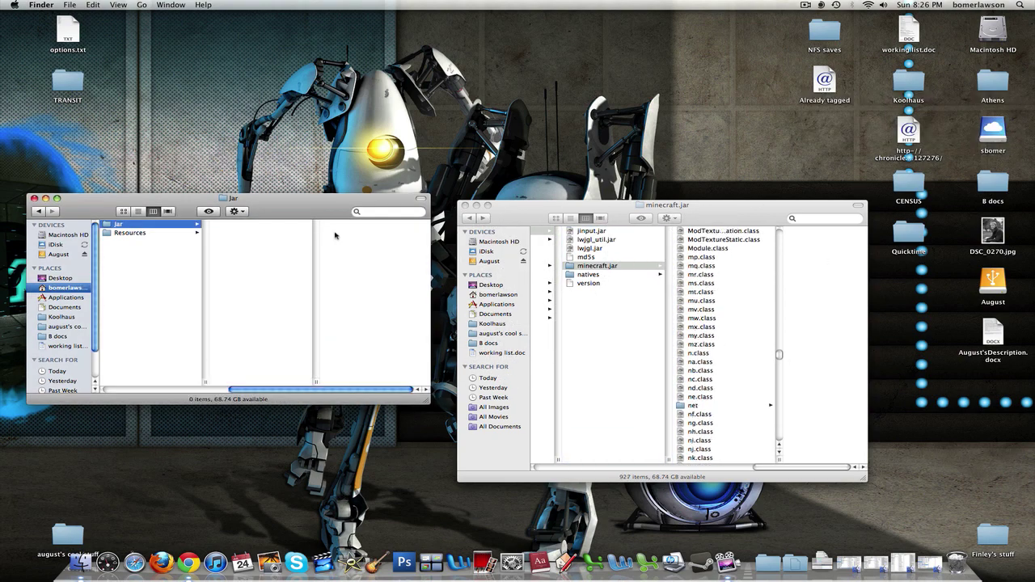
- Move all six subfolders of Aether's Resources/mod folder into Minecraft's resources folder, replacing existing items
left_click(119, 235)
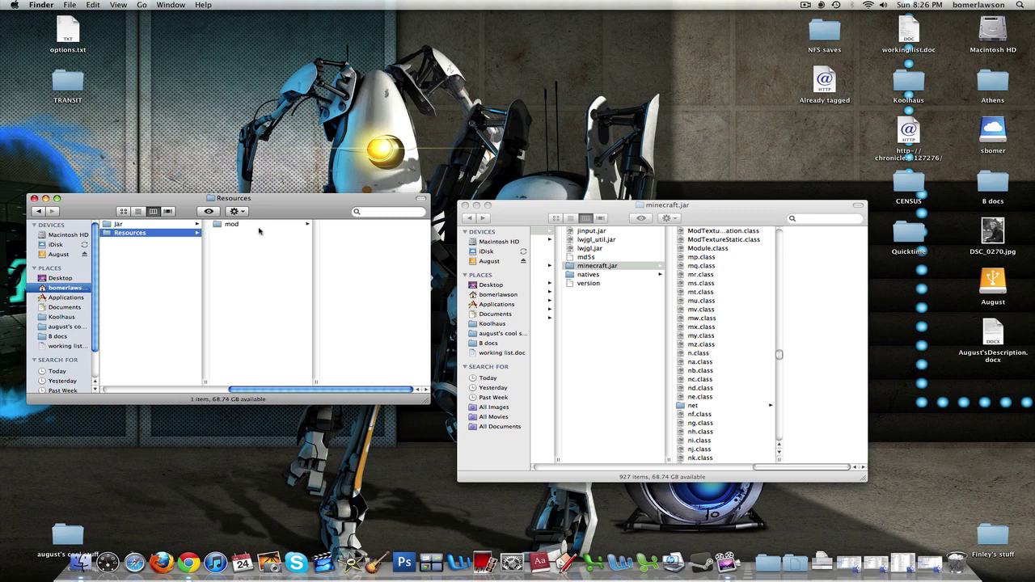
left_click(245, 228)
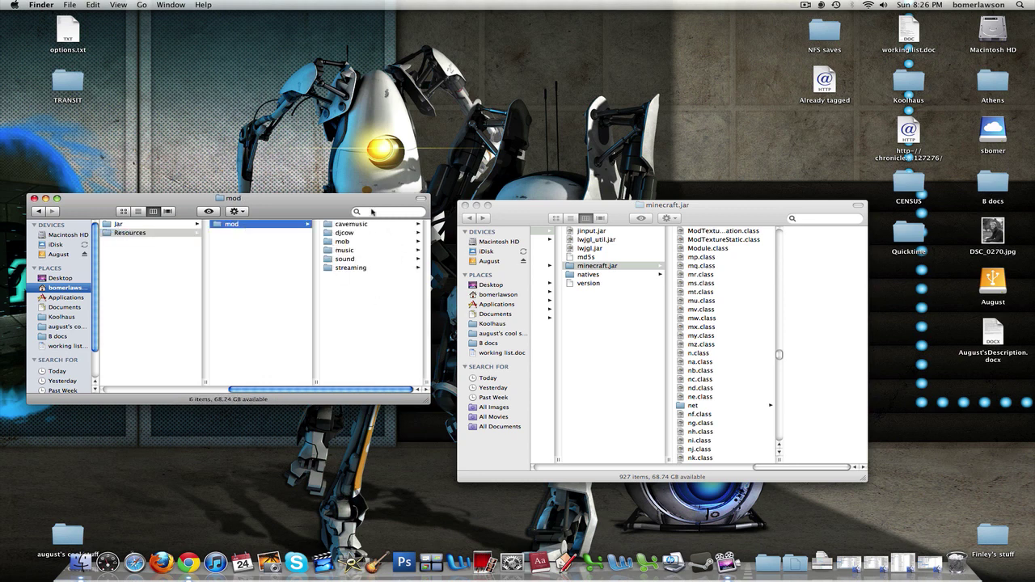
scroll(605, 310, "left", 5)
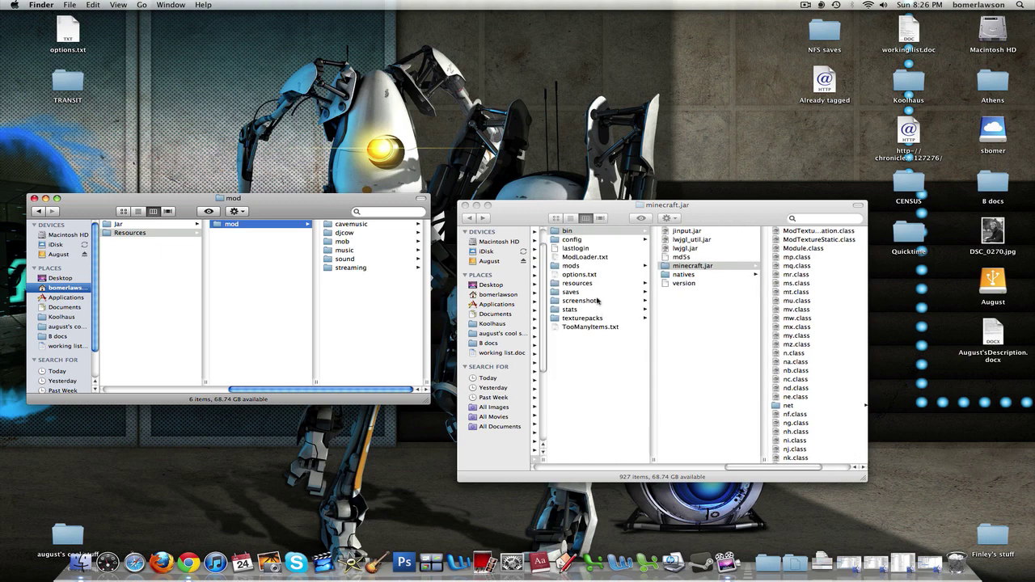
left_click(585, 285)
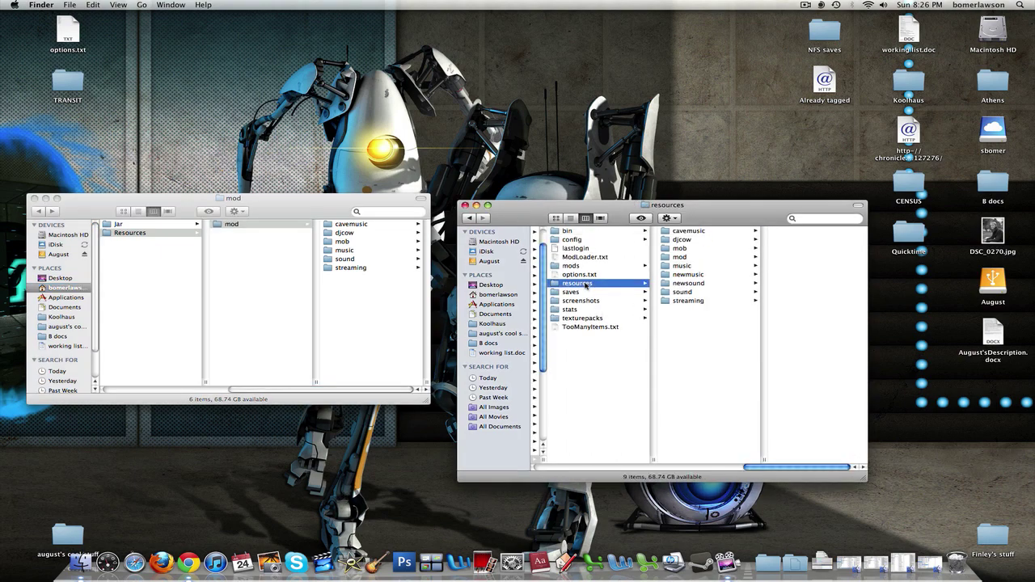
left_click(372, 295)
left_click_drag(362, 333, 357, 209)
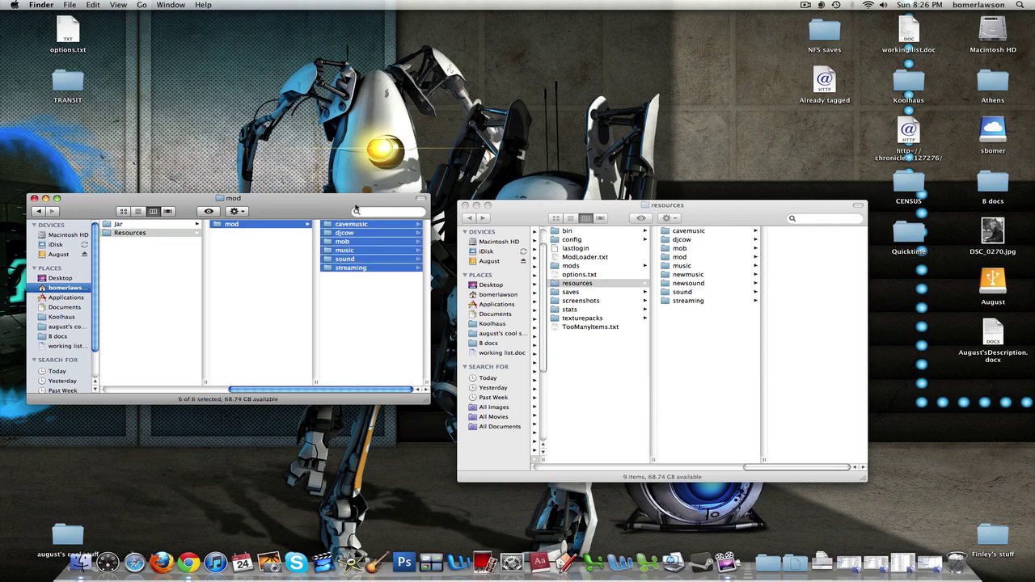
left_click_drag(350, 267, 698, 344)
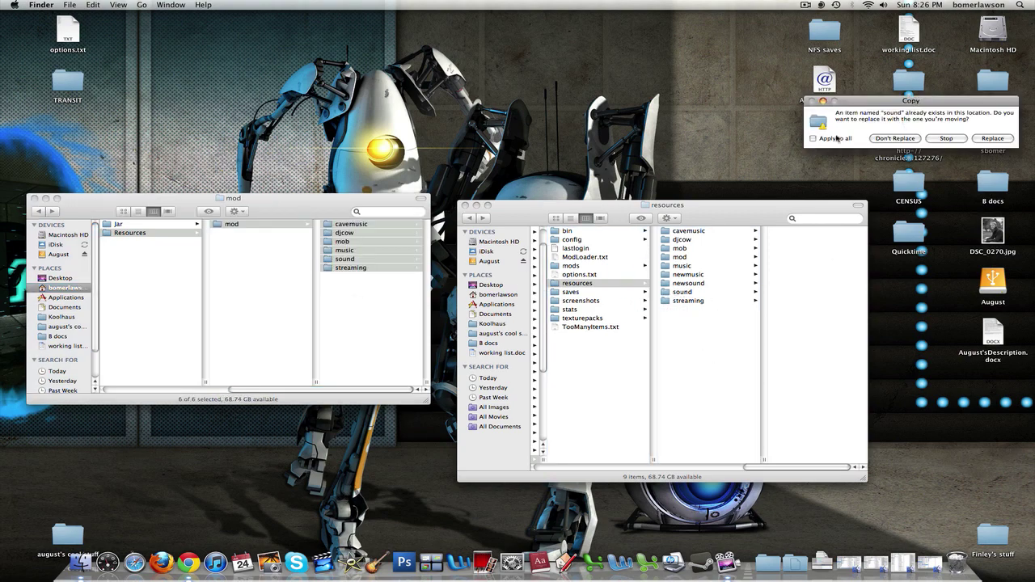
left_click(992, 138)
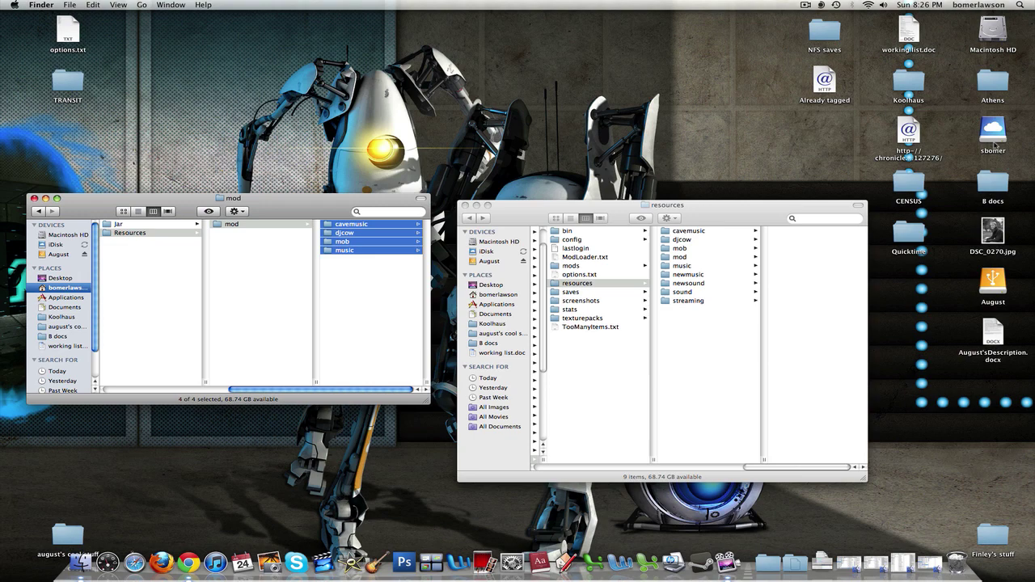
- Close the mod and resources folder windows
left_click(696, 220)
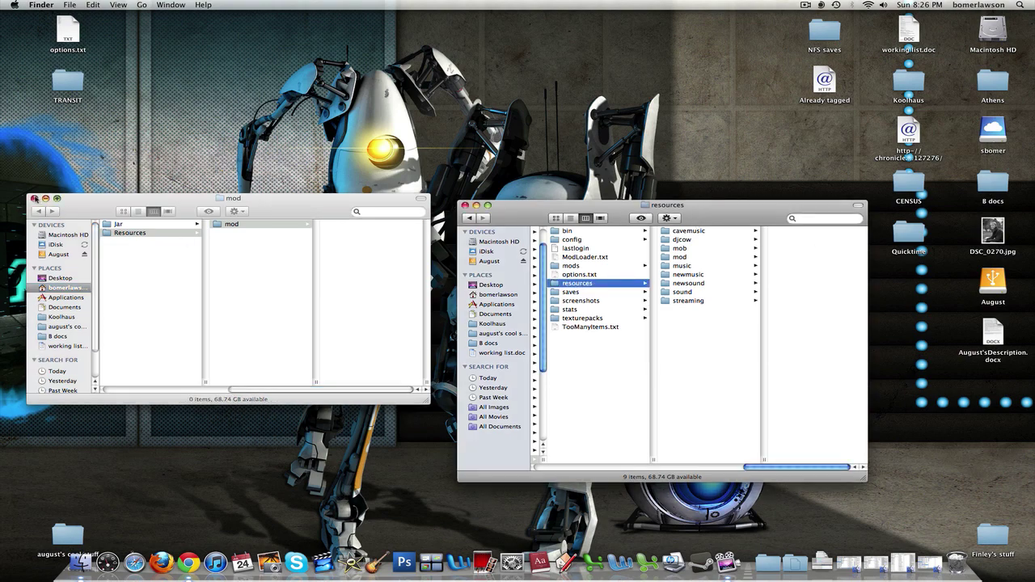
left_click(34, 198)
left_click_drag(520, 210, 505, 219)
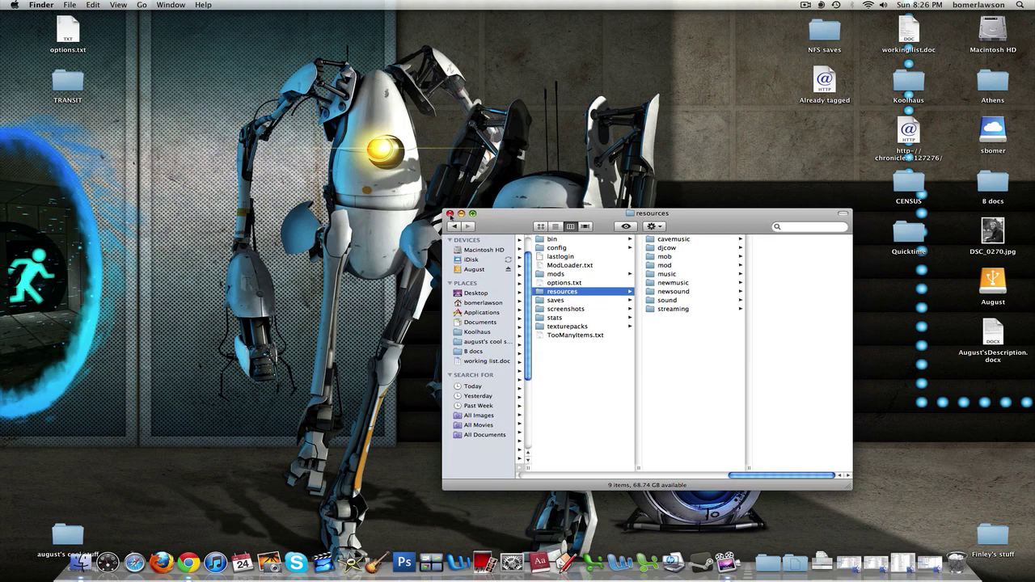
left_click(450, 215)
- Launch Minecraft and log in with the remembered account details
left_click(777, 573)
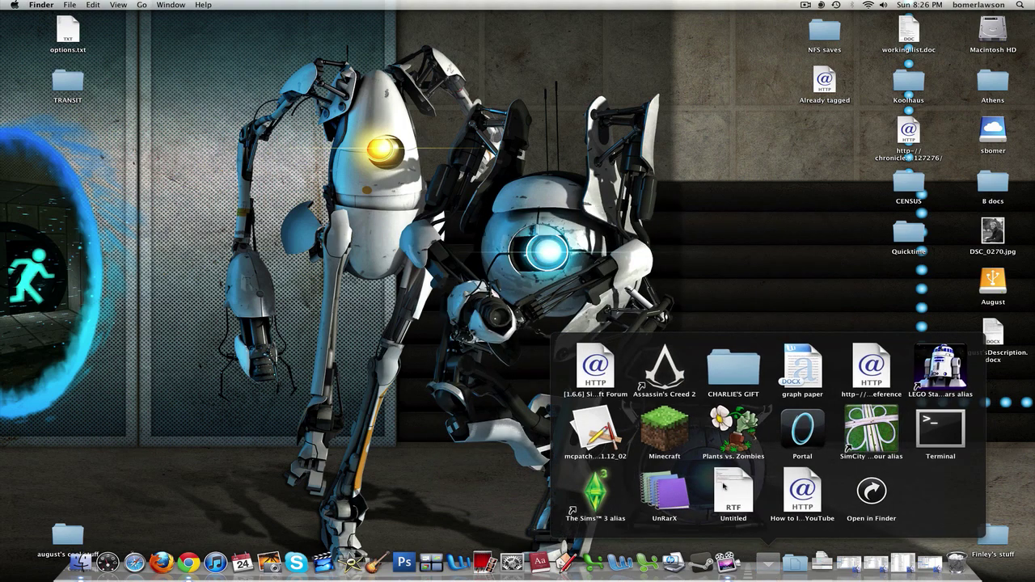
left_click(671, 435)
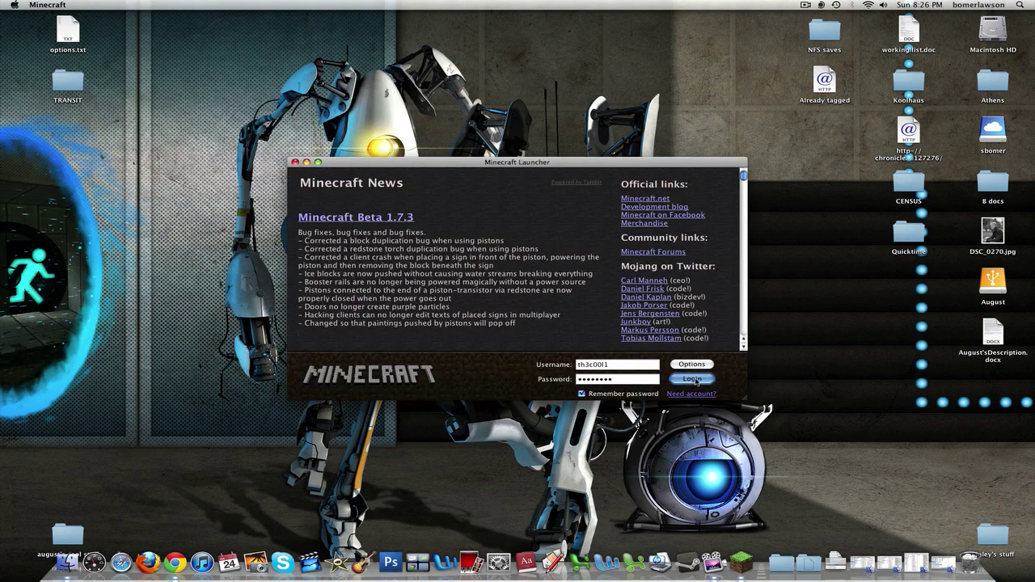
left_click(686, 379)
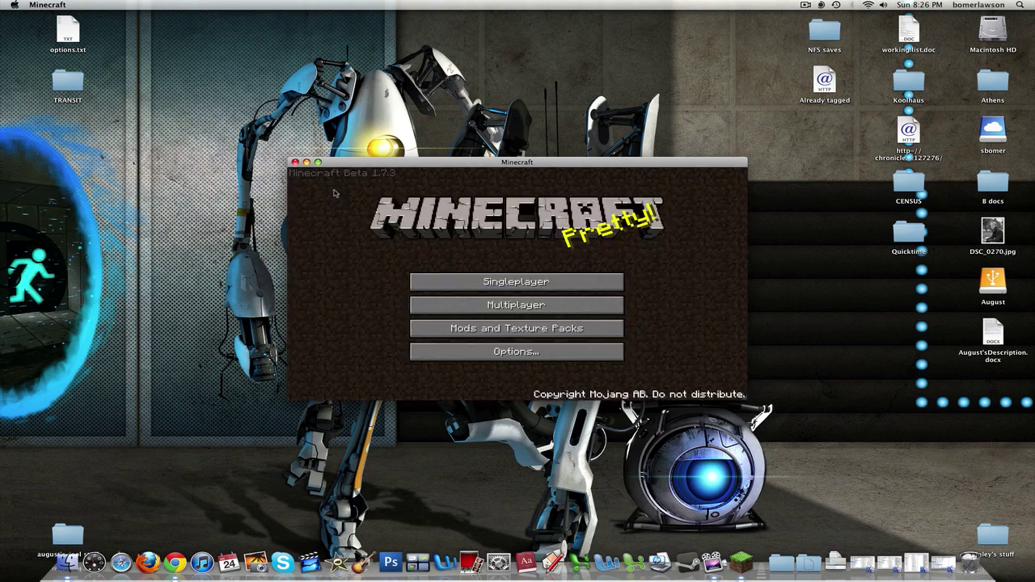
- Load the single-player world Aether Showcase and switch the game to full screen
left_click(520, 281)
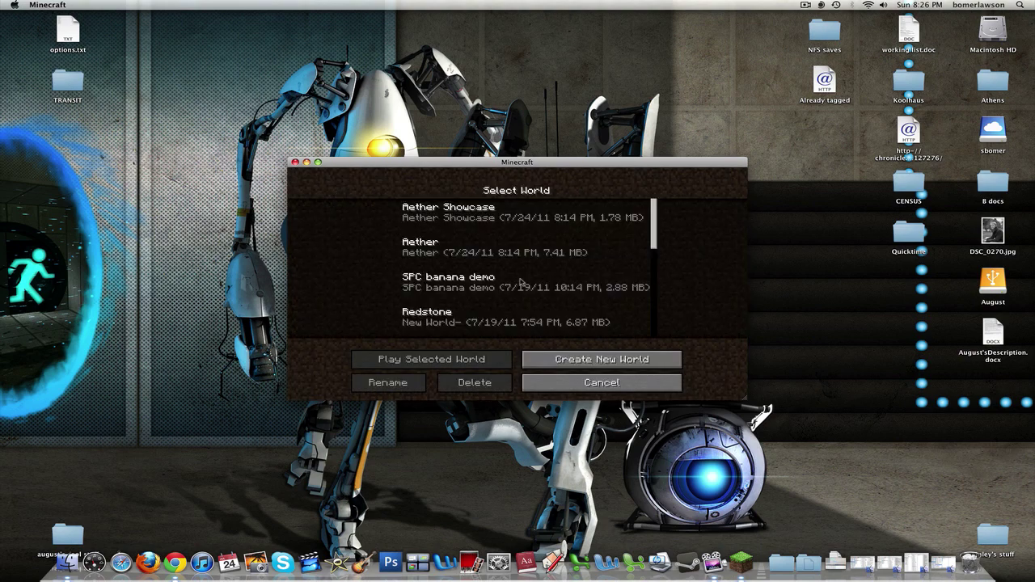
left_click(464, 218)
left_click(477, 357)
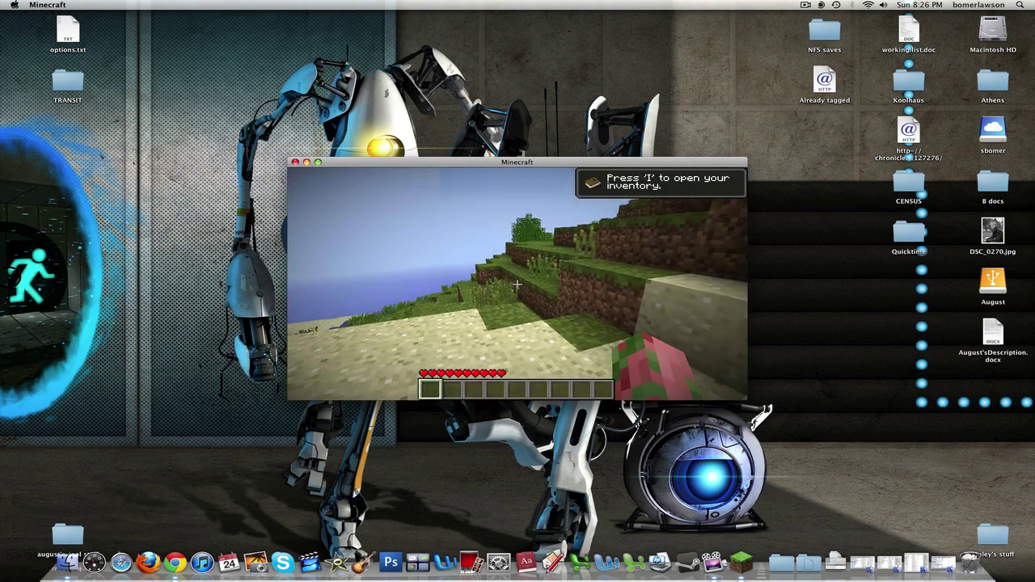
key("Escape")
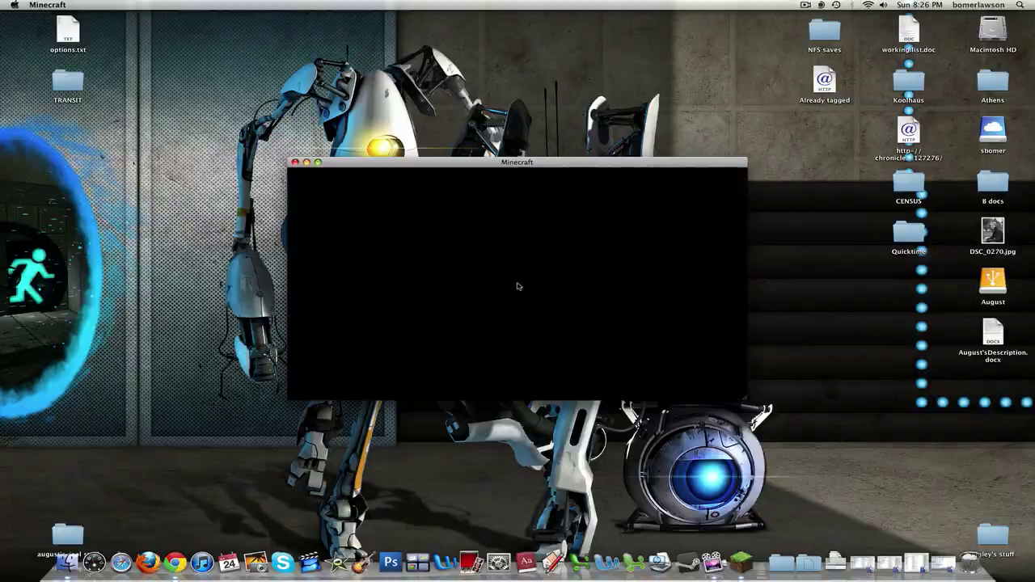
key("F11")
left_click(518, 161)
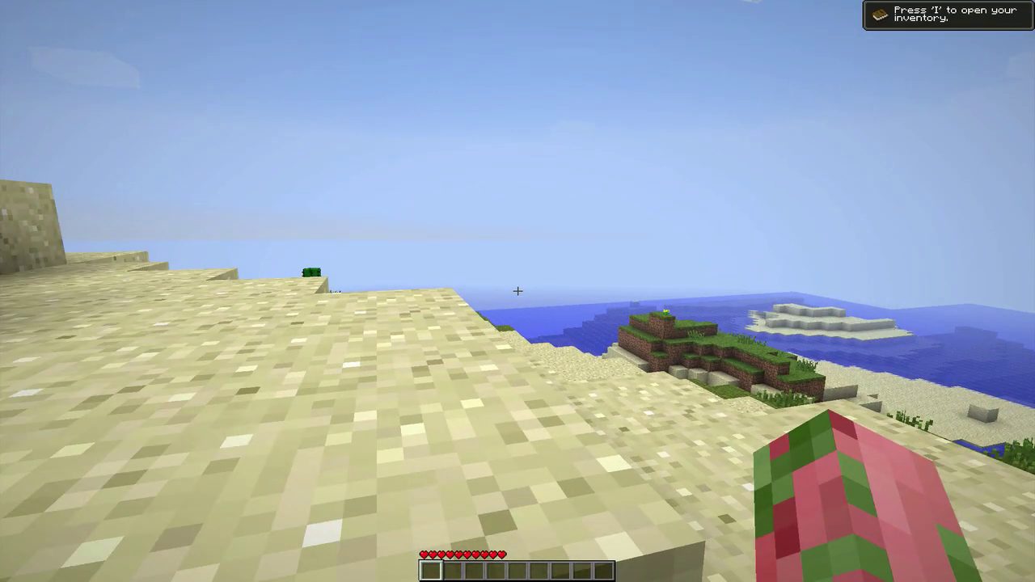
- Switch Minecraft out of full screen at the title screen and minimize its window
key("e")
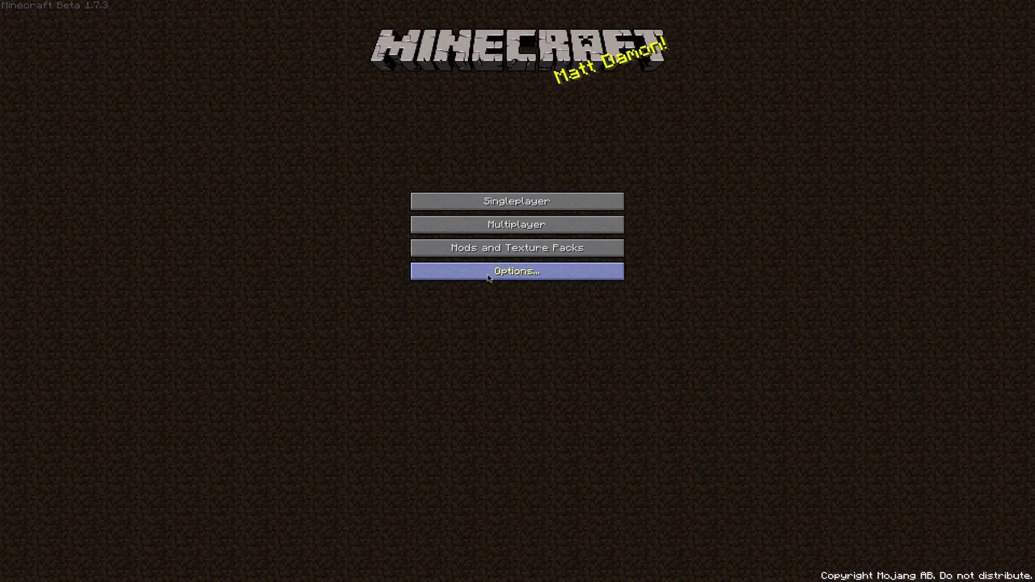
key("F11")
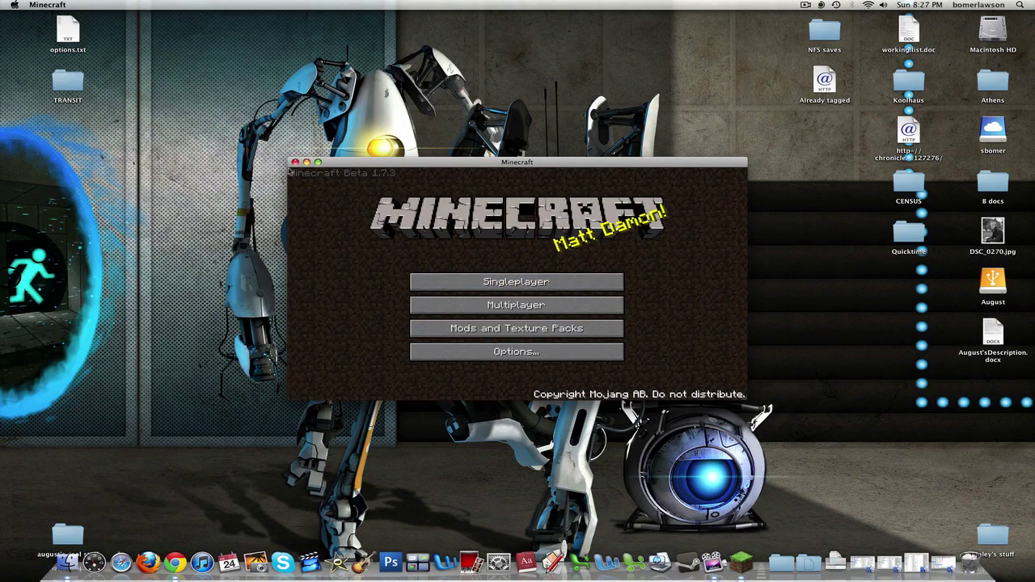
left_click(317, 162)
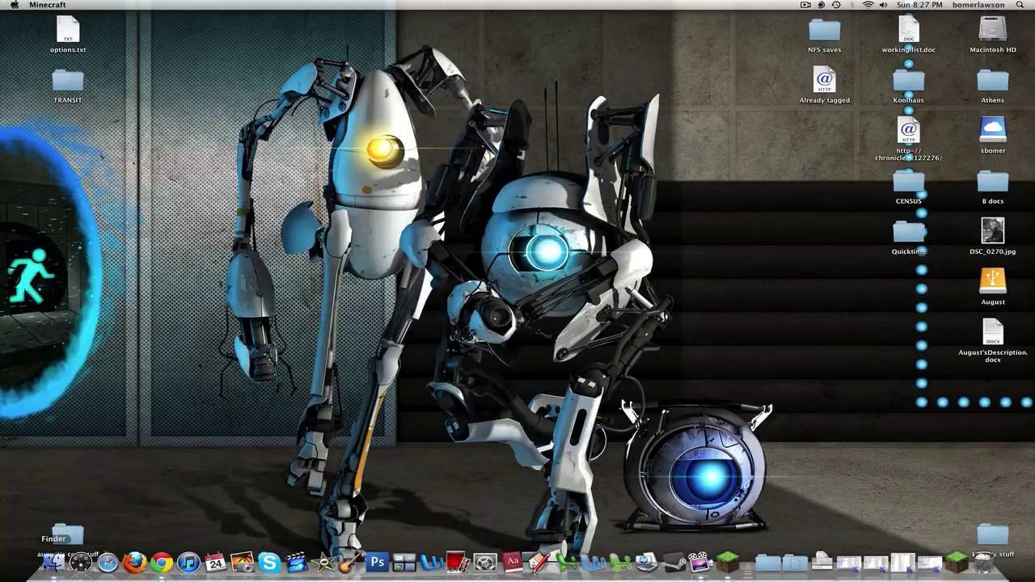
right_click(54, 563)
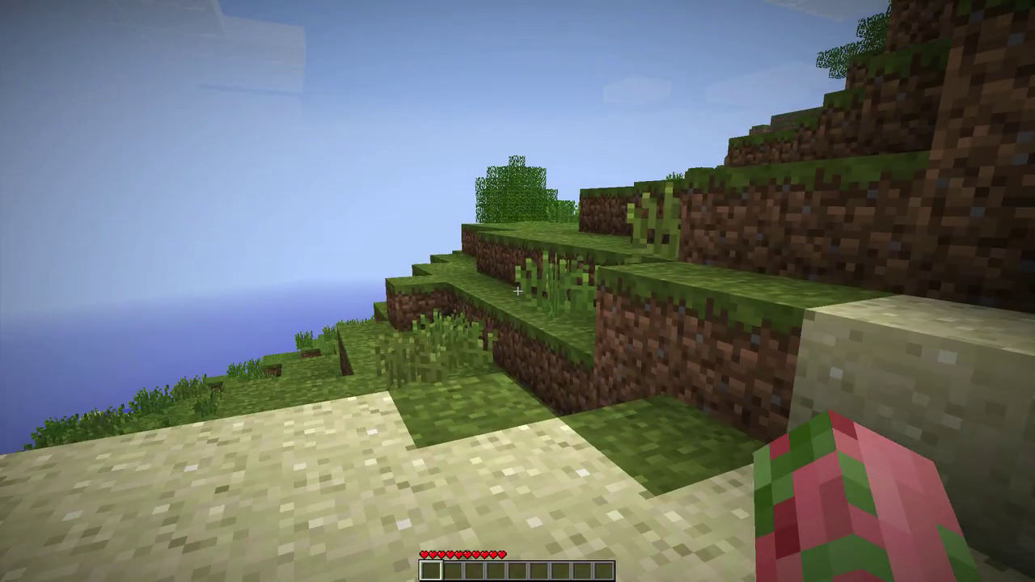
- Check the standard inventory, and add 64 glowstone and 64 water blocks to the hotbar from the Aether inventory's item list
key("e")
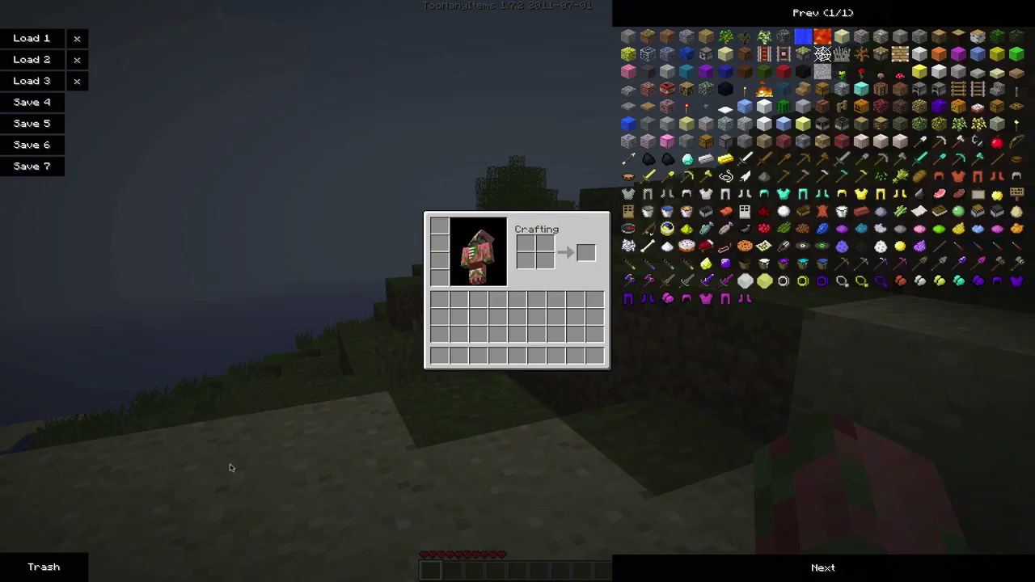
key("e")
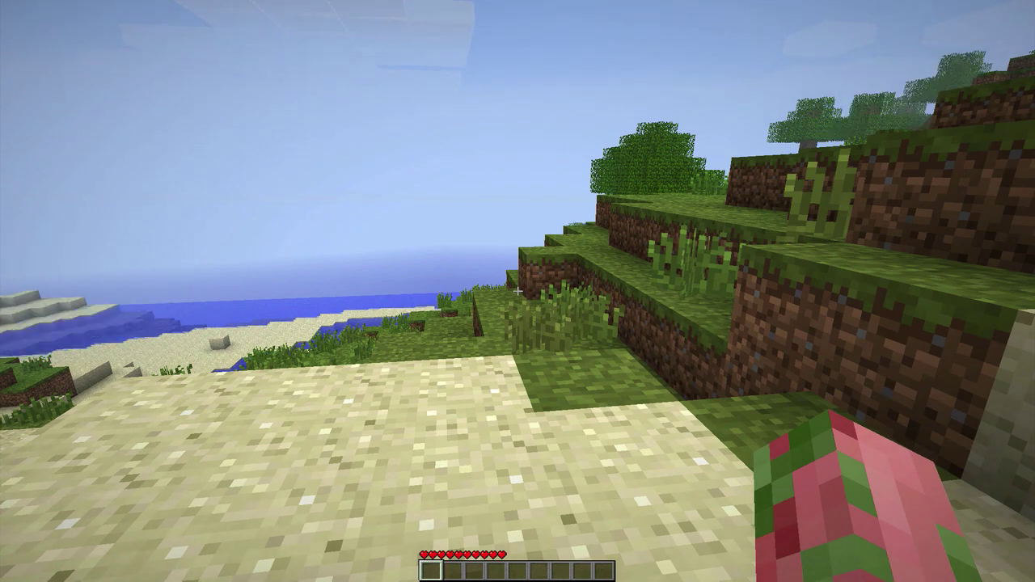
key("e")
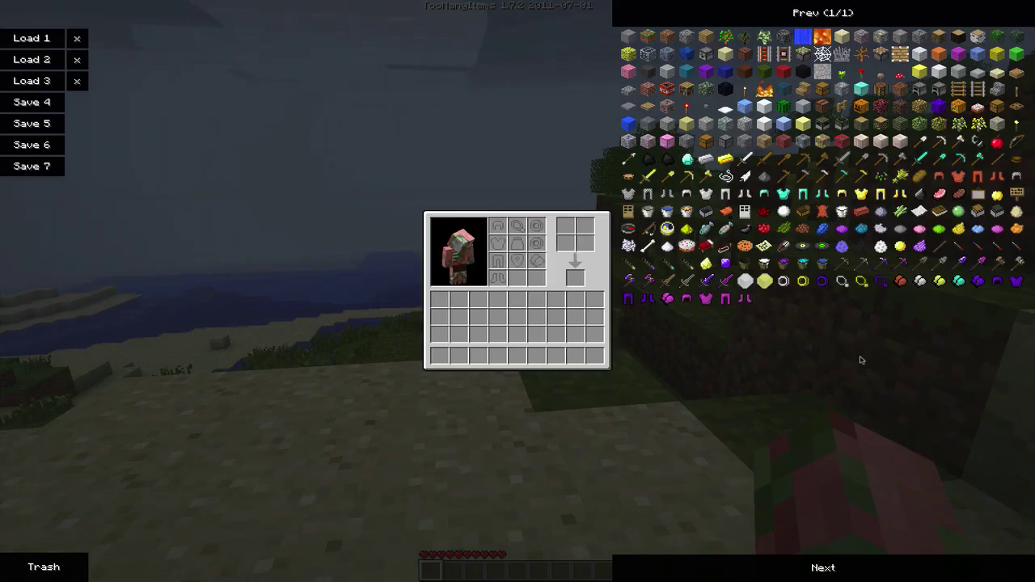
left_click(900, 89)
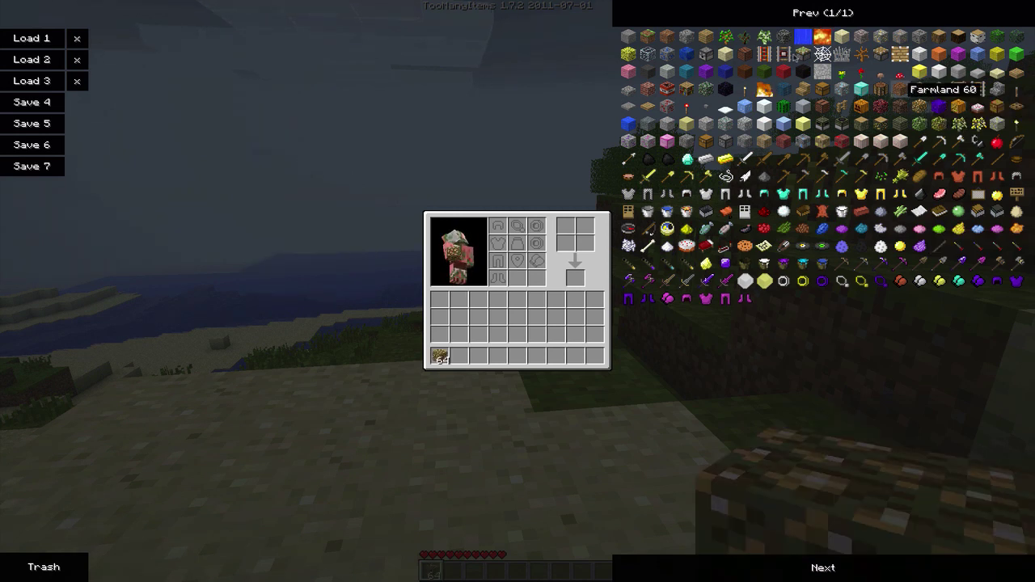
left_click(803, 37)
key("e")
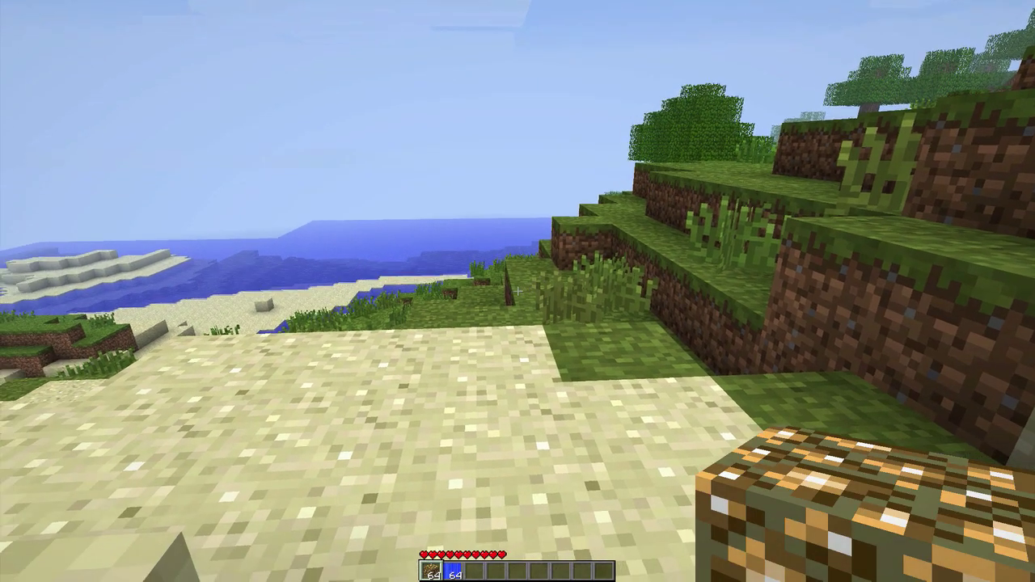
- Walk to a flat stretch of sand, dig out a row of blocks and fill it with four glowstone blocks
key("space")
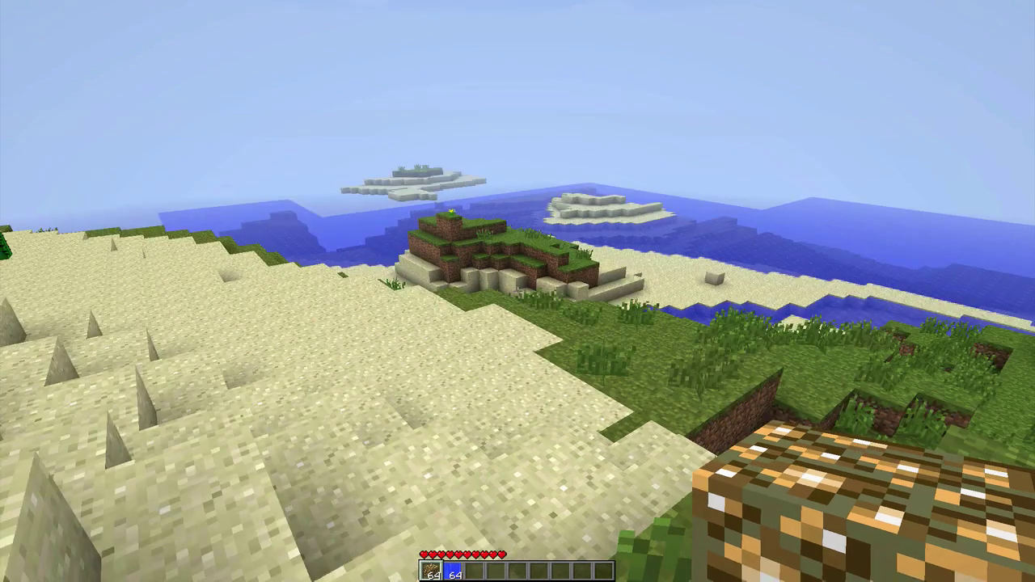
key("shift")
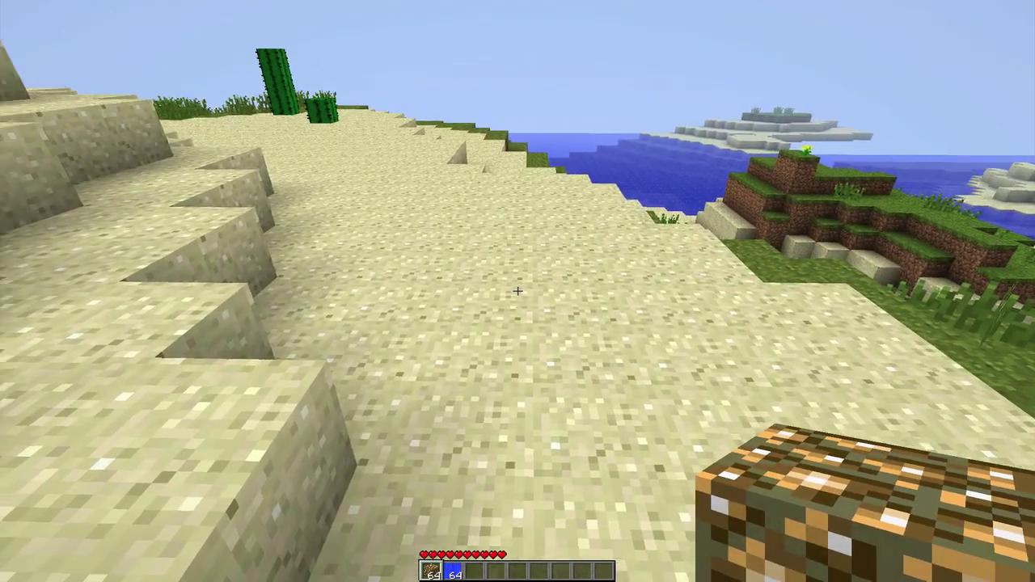
key("s")
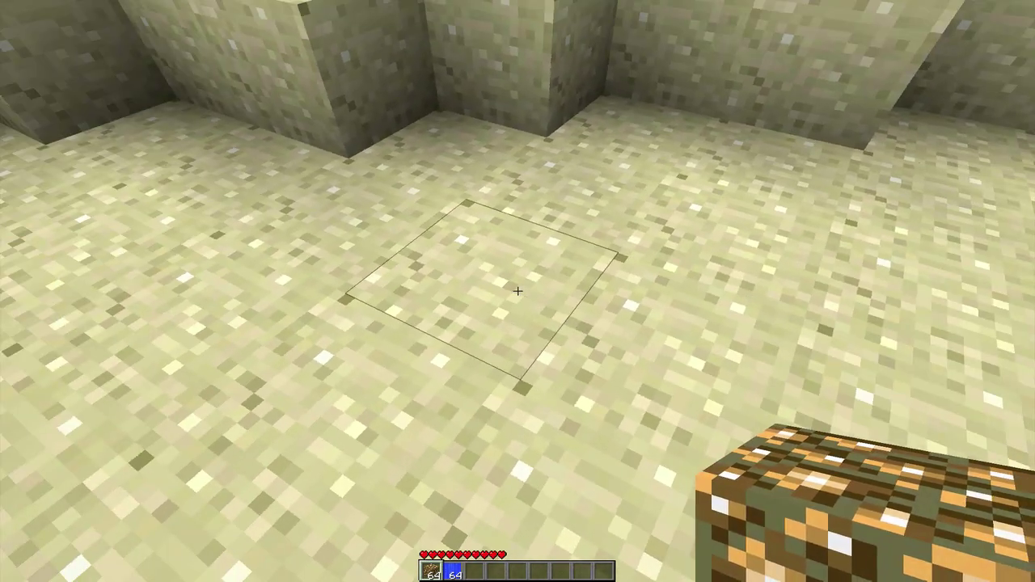
left_click_drag(517, 291, 518, 291)
right_click(517, 291)
right_click(517, 291)
right_click(518, 291)
right_click(518, 291)
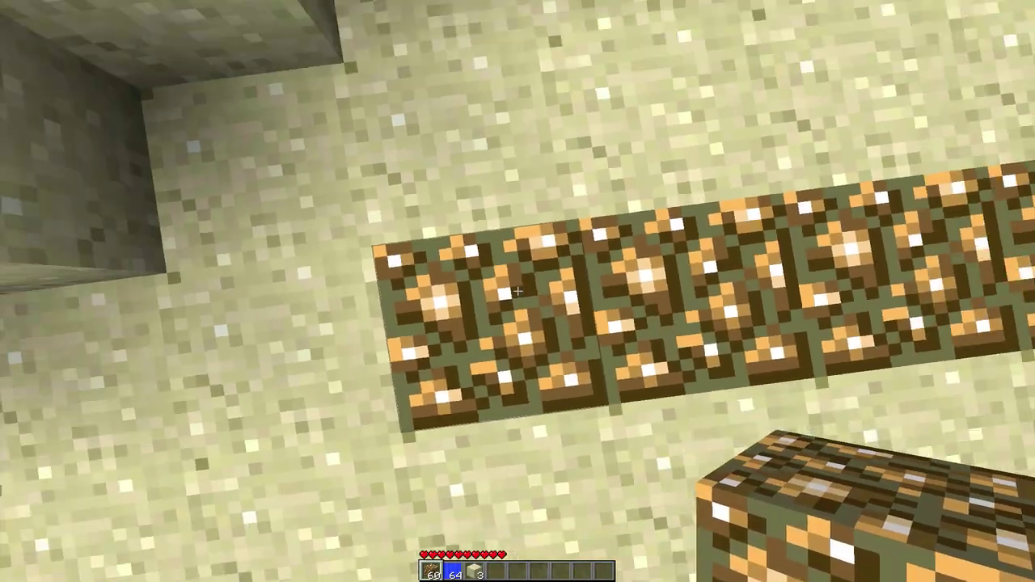
- Raise glowstone pillars on the base row, close the frame across the top and fill it with water to activate the portal
right_click(518, 291)
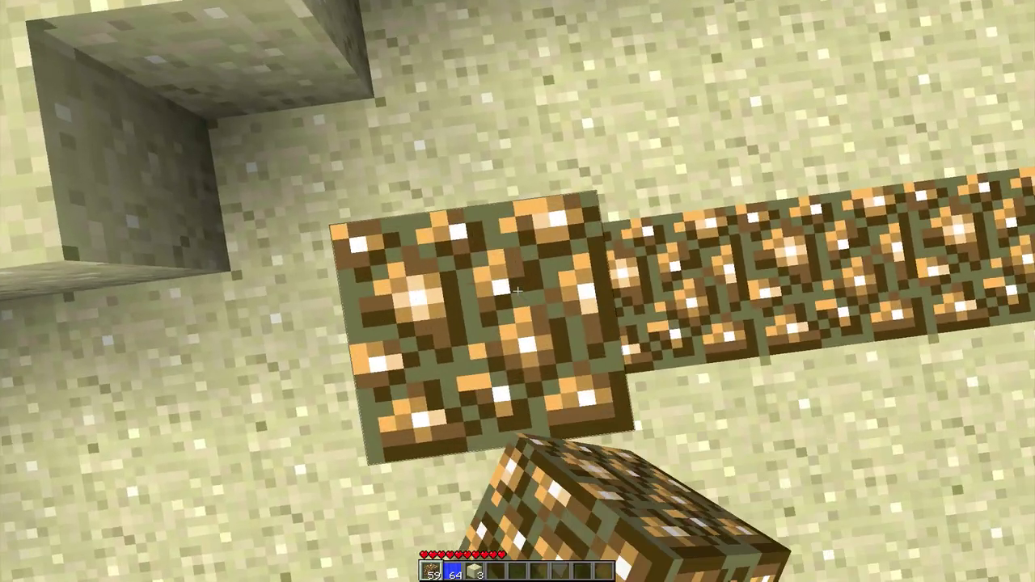
key("space")
right_click(518, 291)
right_click(518, 291)
right_click(518, 292)
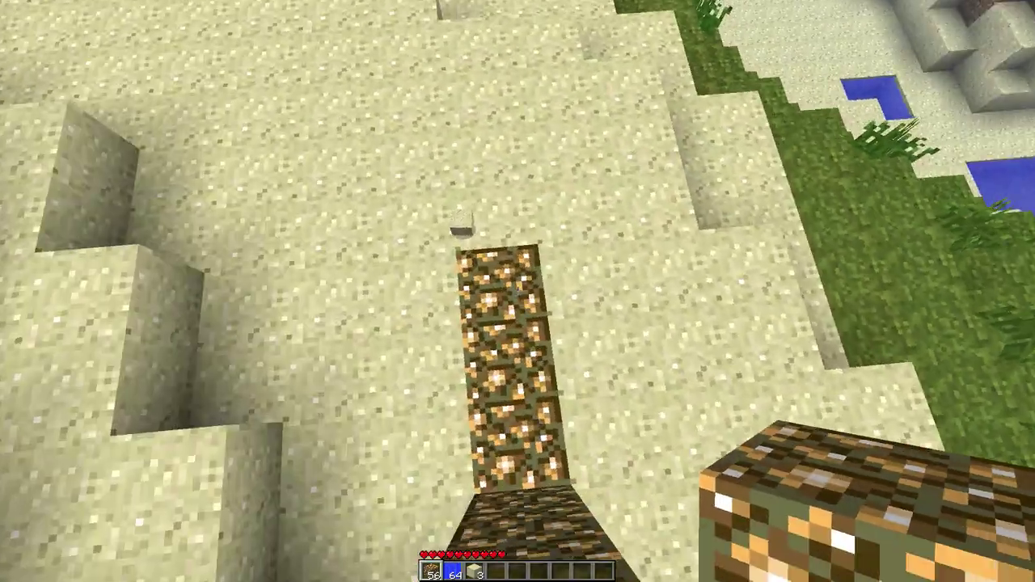
left_click_drag(518, 291, 518, 292)
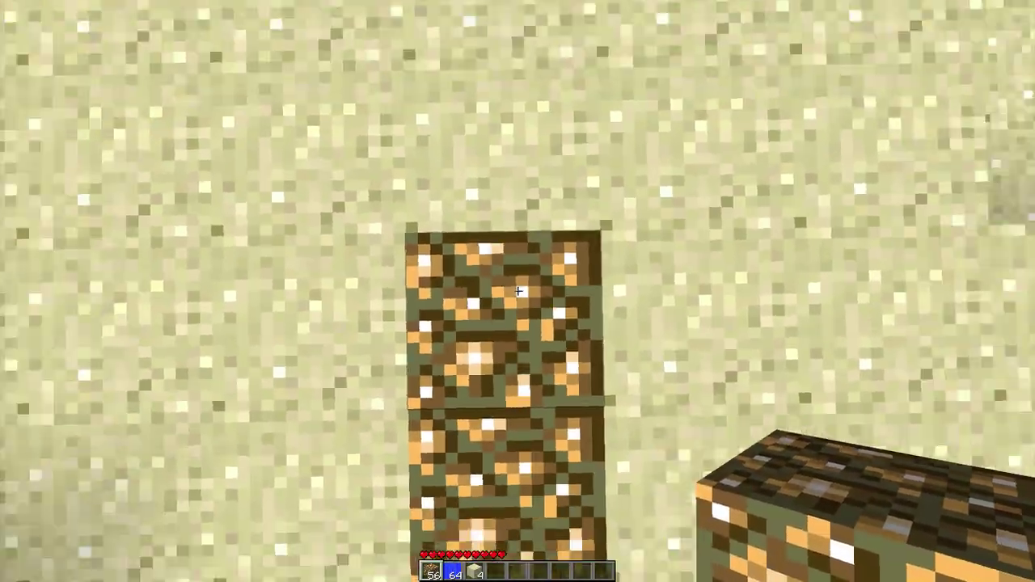
right_click(518, 291)
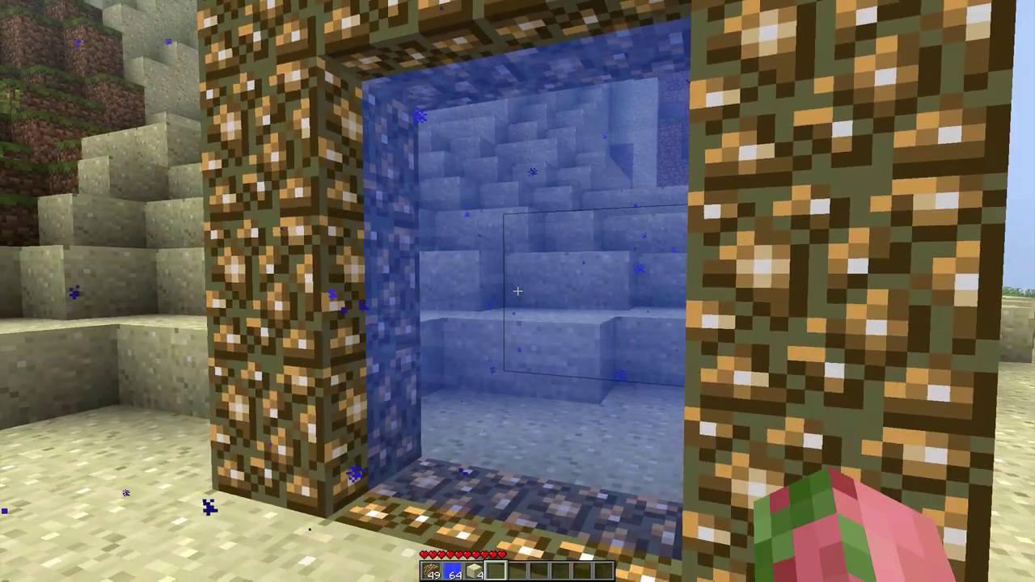
- Enter the Aether through the portal and look at the Book of Lore Volume 3
key("space")
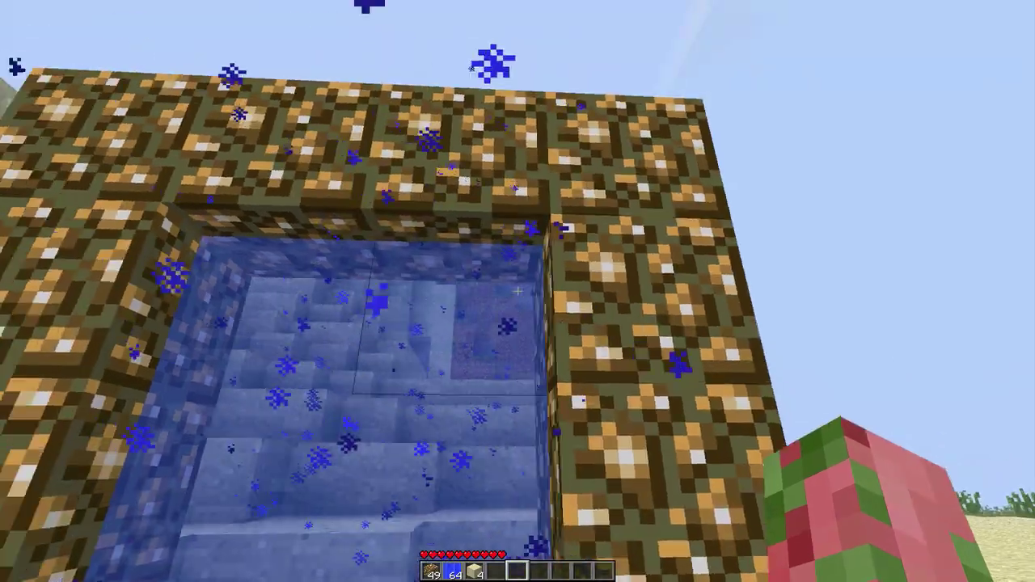
key("w")
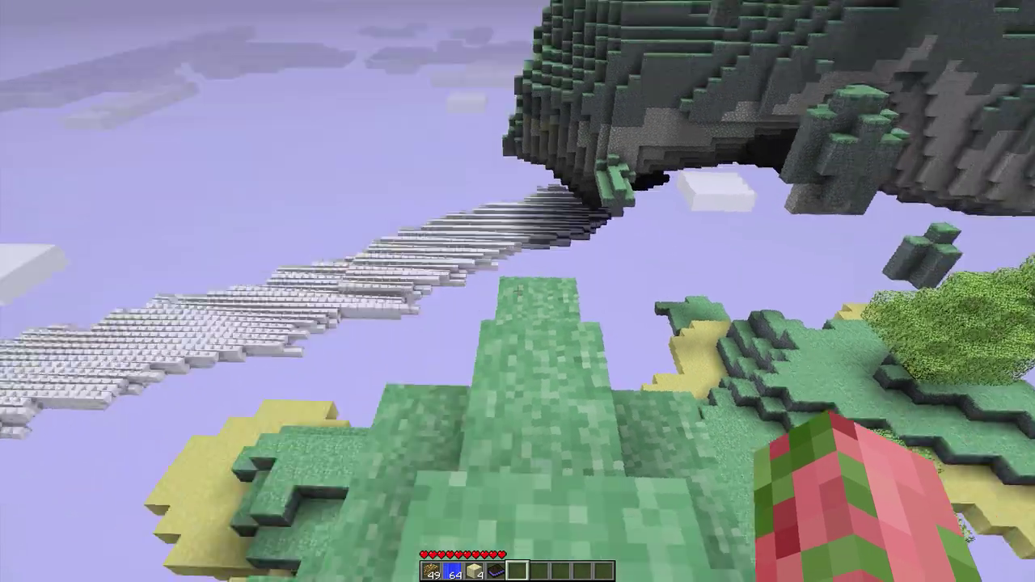
scroll(517, 291, "up", 1)
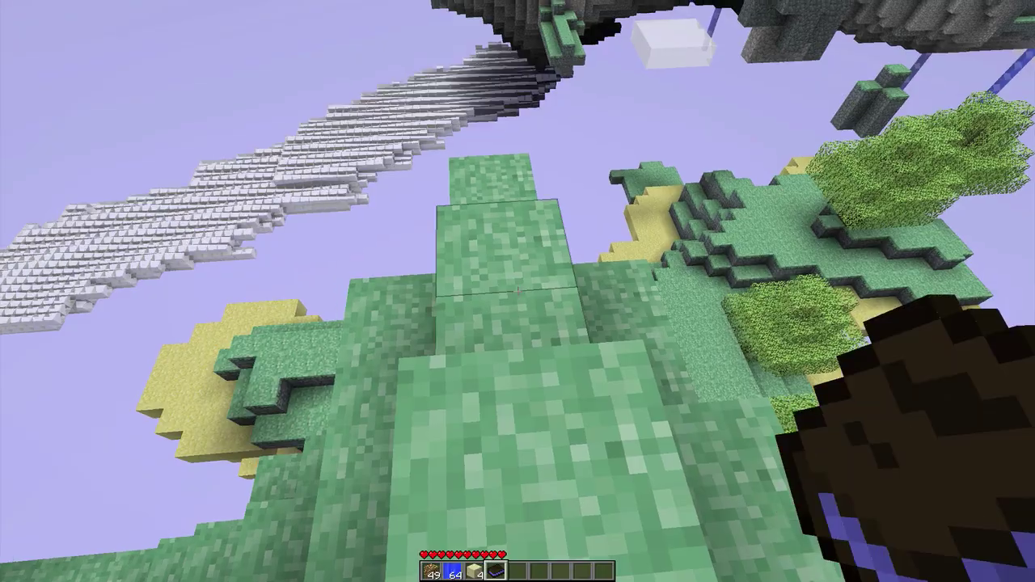
right_click(517, 291)
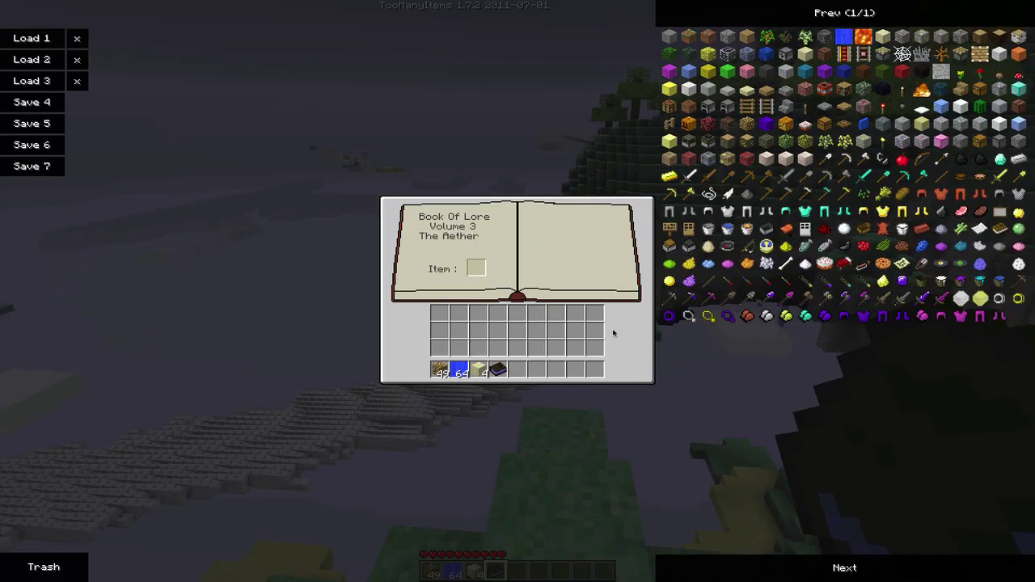
key("Escape")
scroll(518, 291, "down", 1)
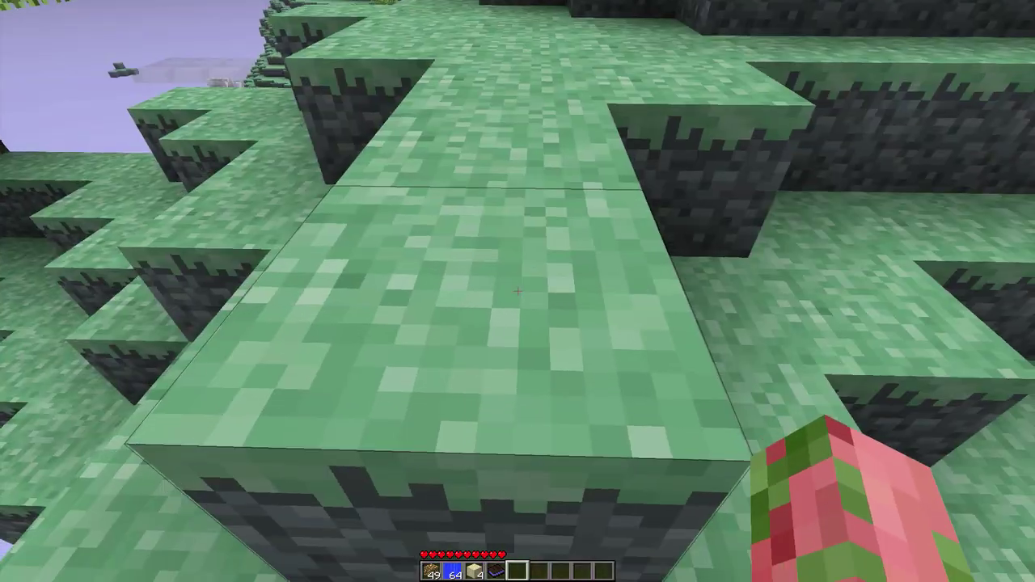
- Dig up an Aether Dirt block from the grassy ledge, check it in the inventory and place it back
left_click(517, 291)
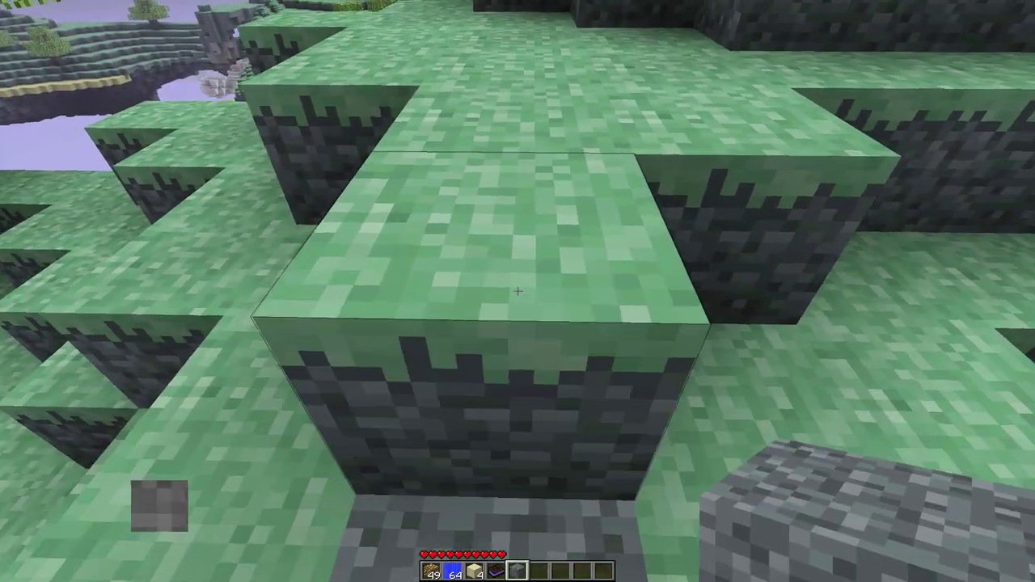
key("e")
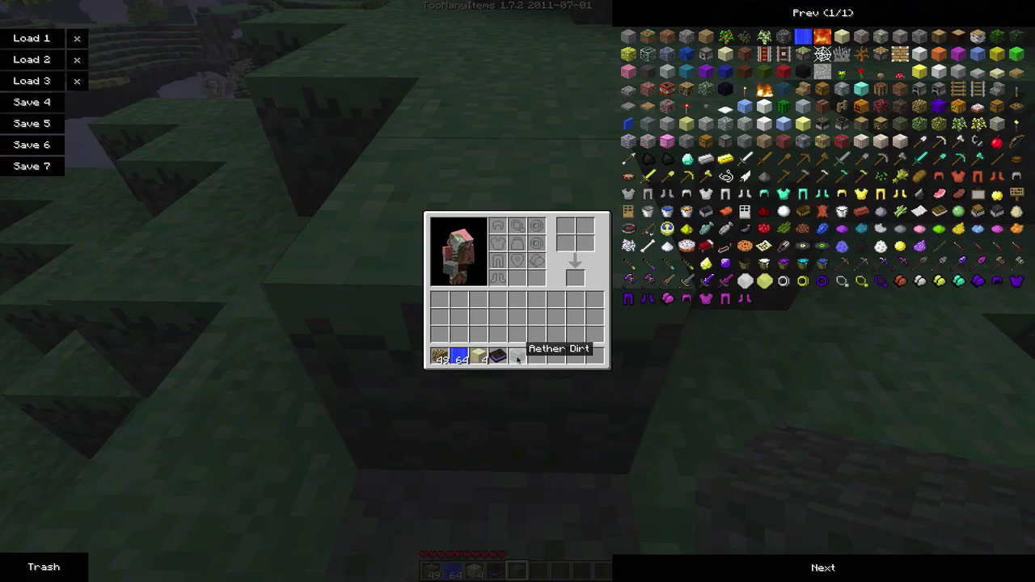
key("e")
scroll(518, 291, "up", 1)
right_click(518, 291)
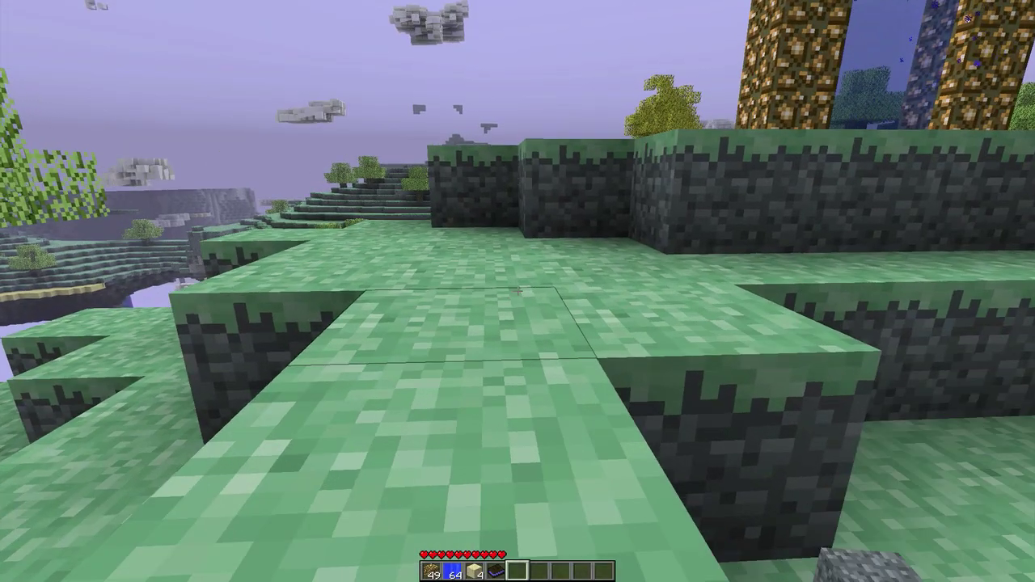
scroll(518, 291, "down", 1)
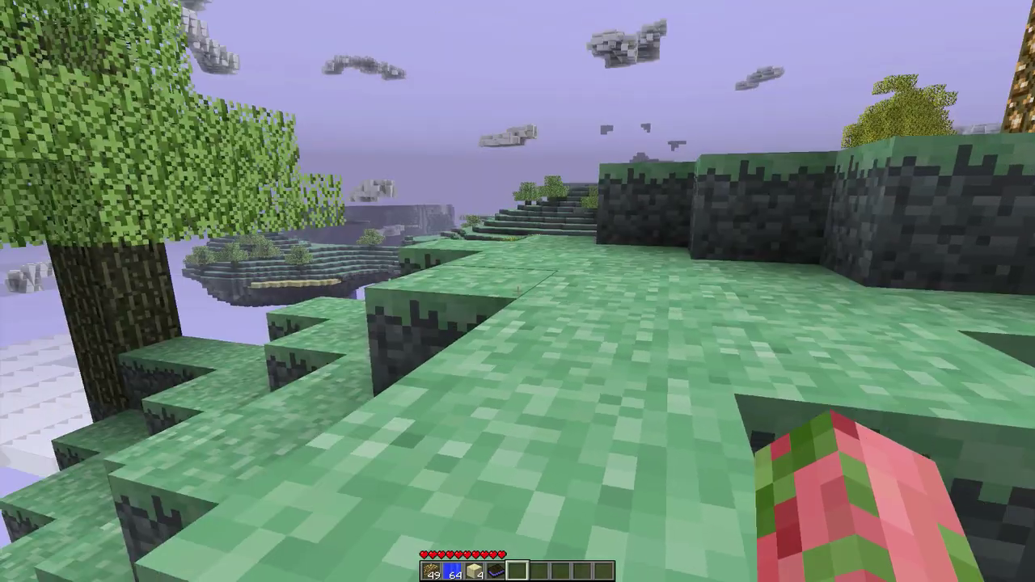